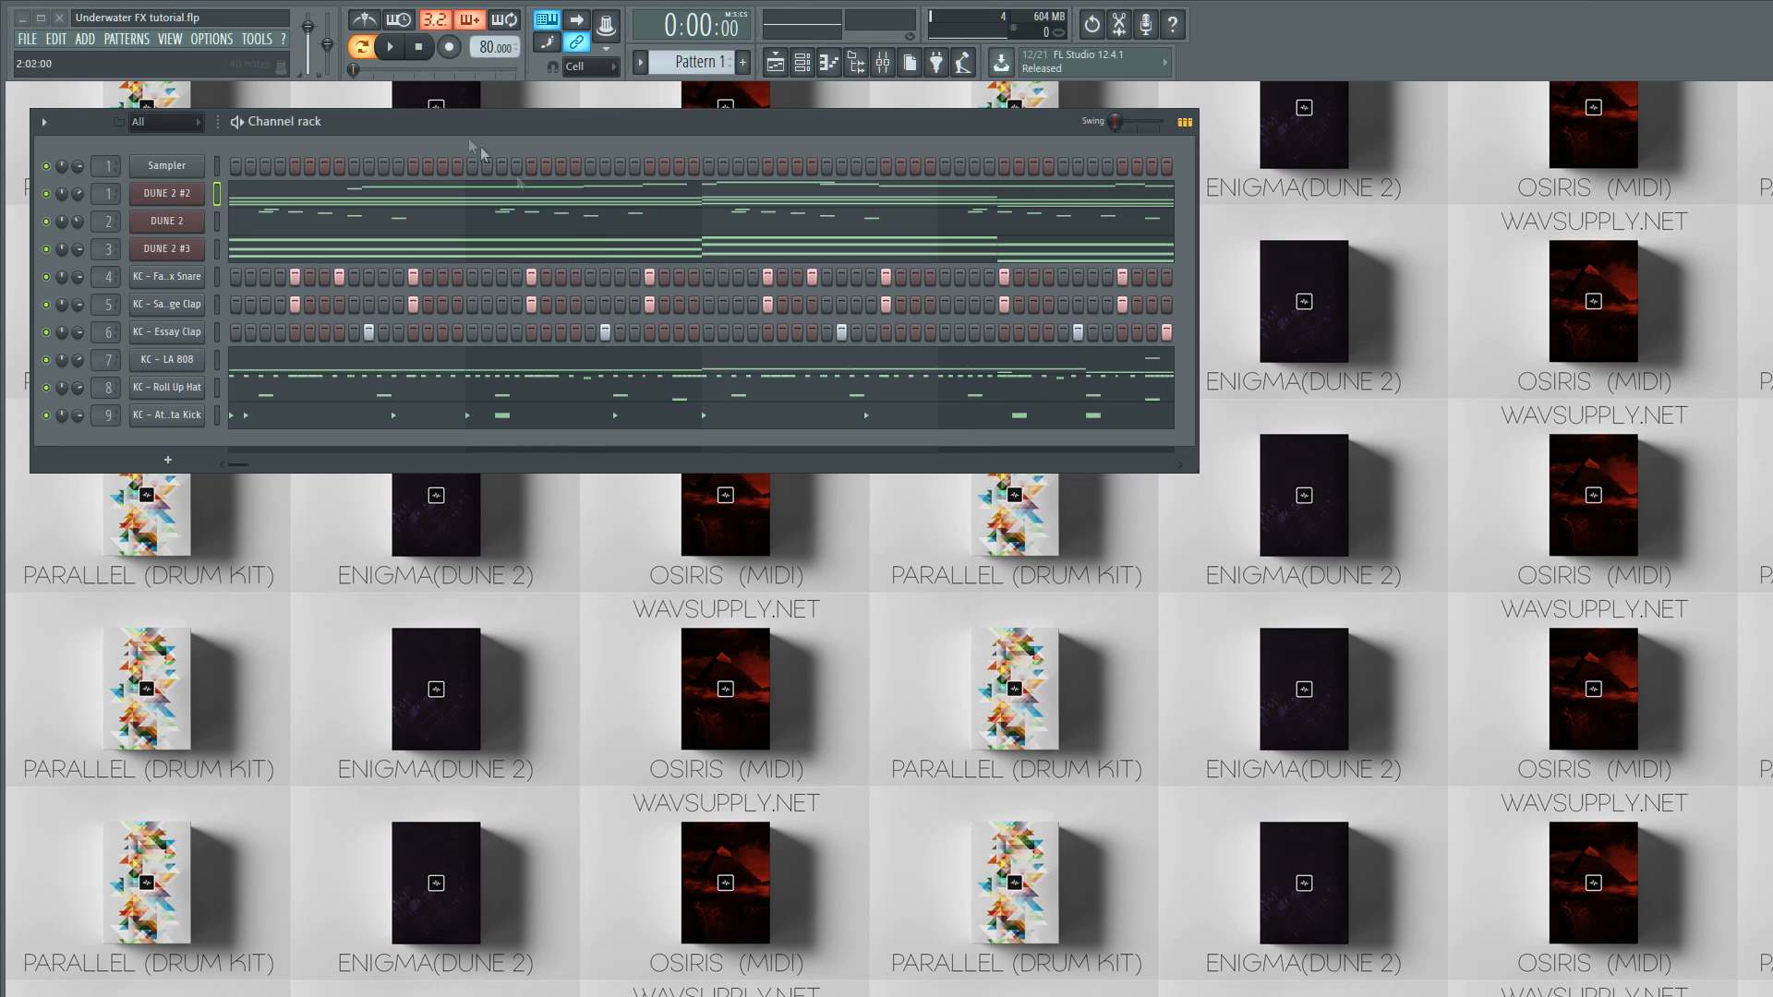
Step: Play the beat of Pattern 1 and stop playback
left_click(404, 58)
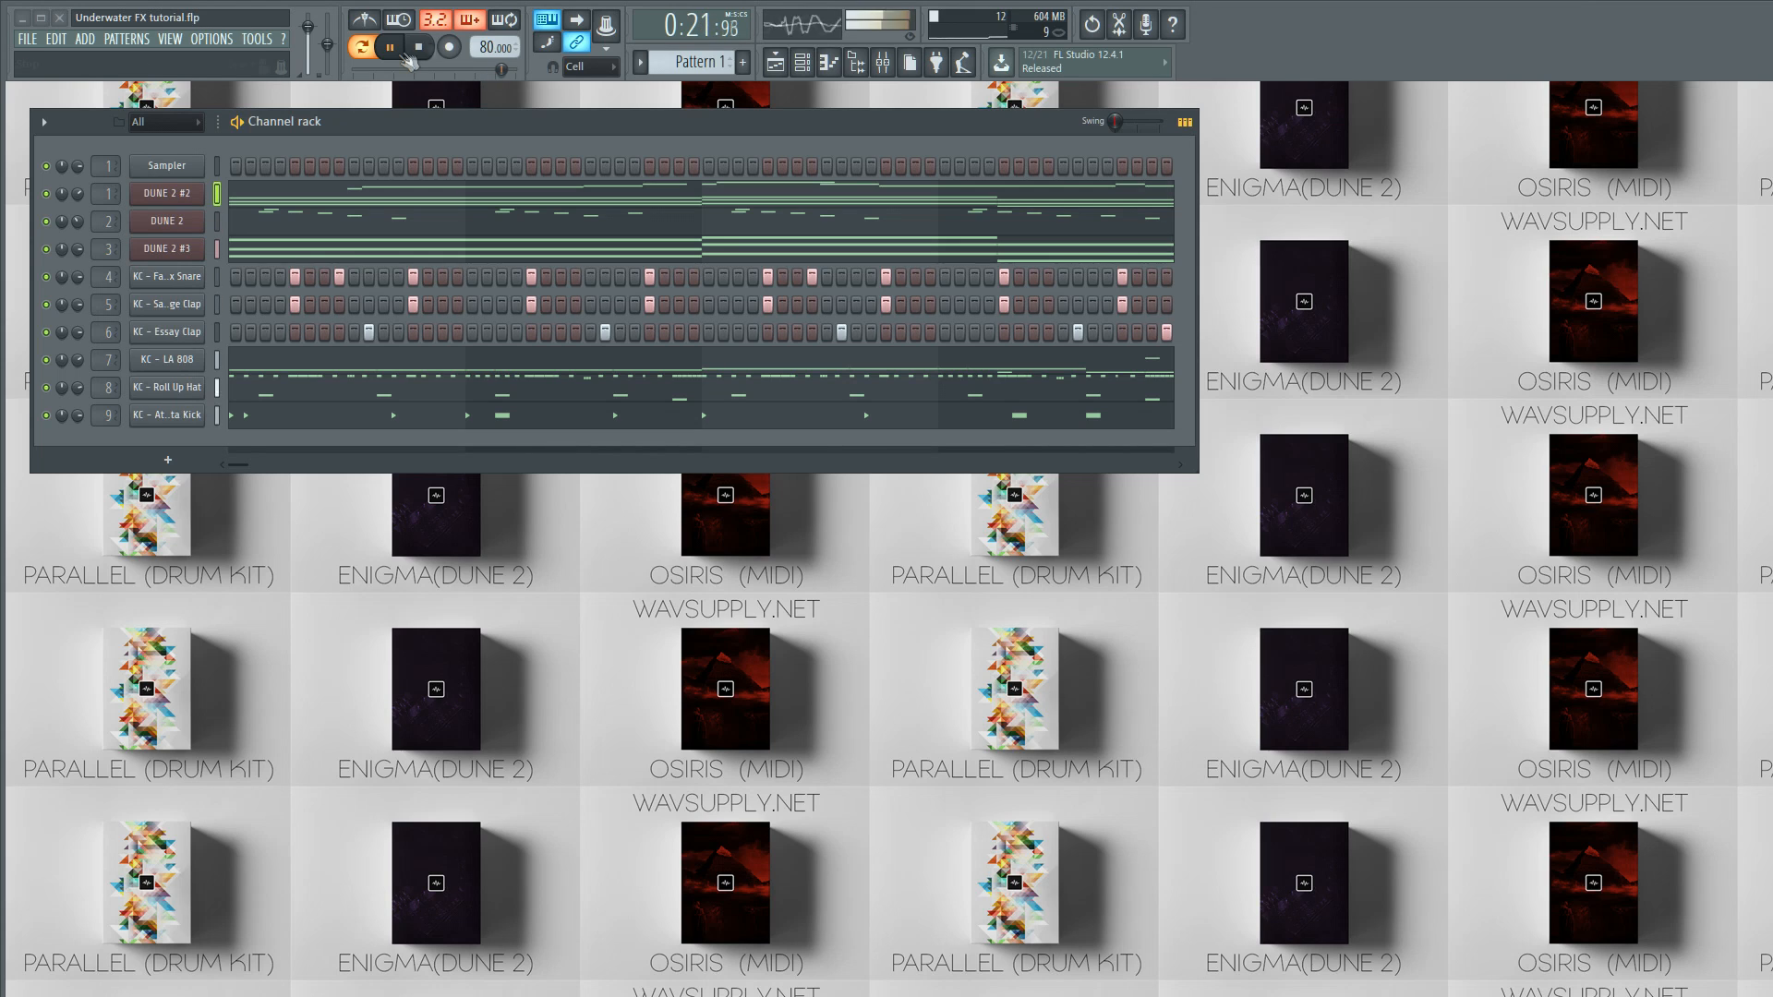
left_click(420, 47)
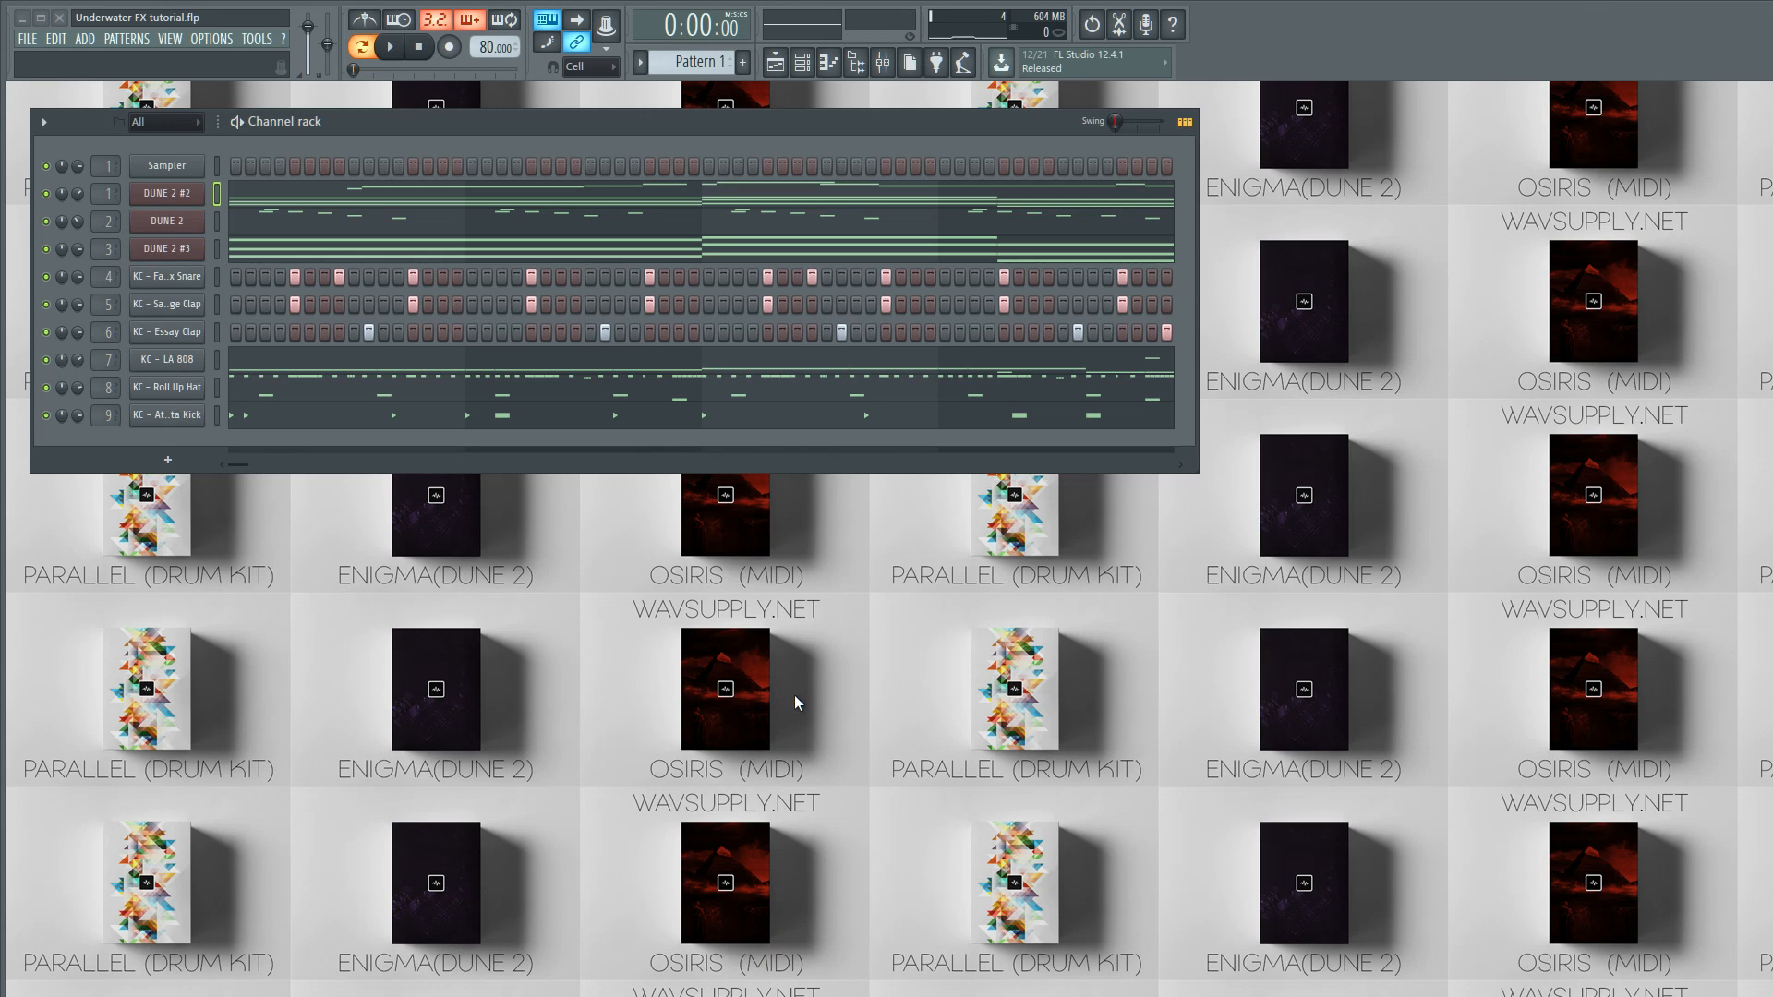
Step: Open the mixer and select the Master track
left_click(883, 61)
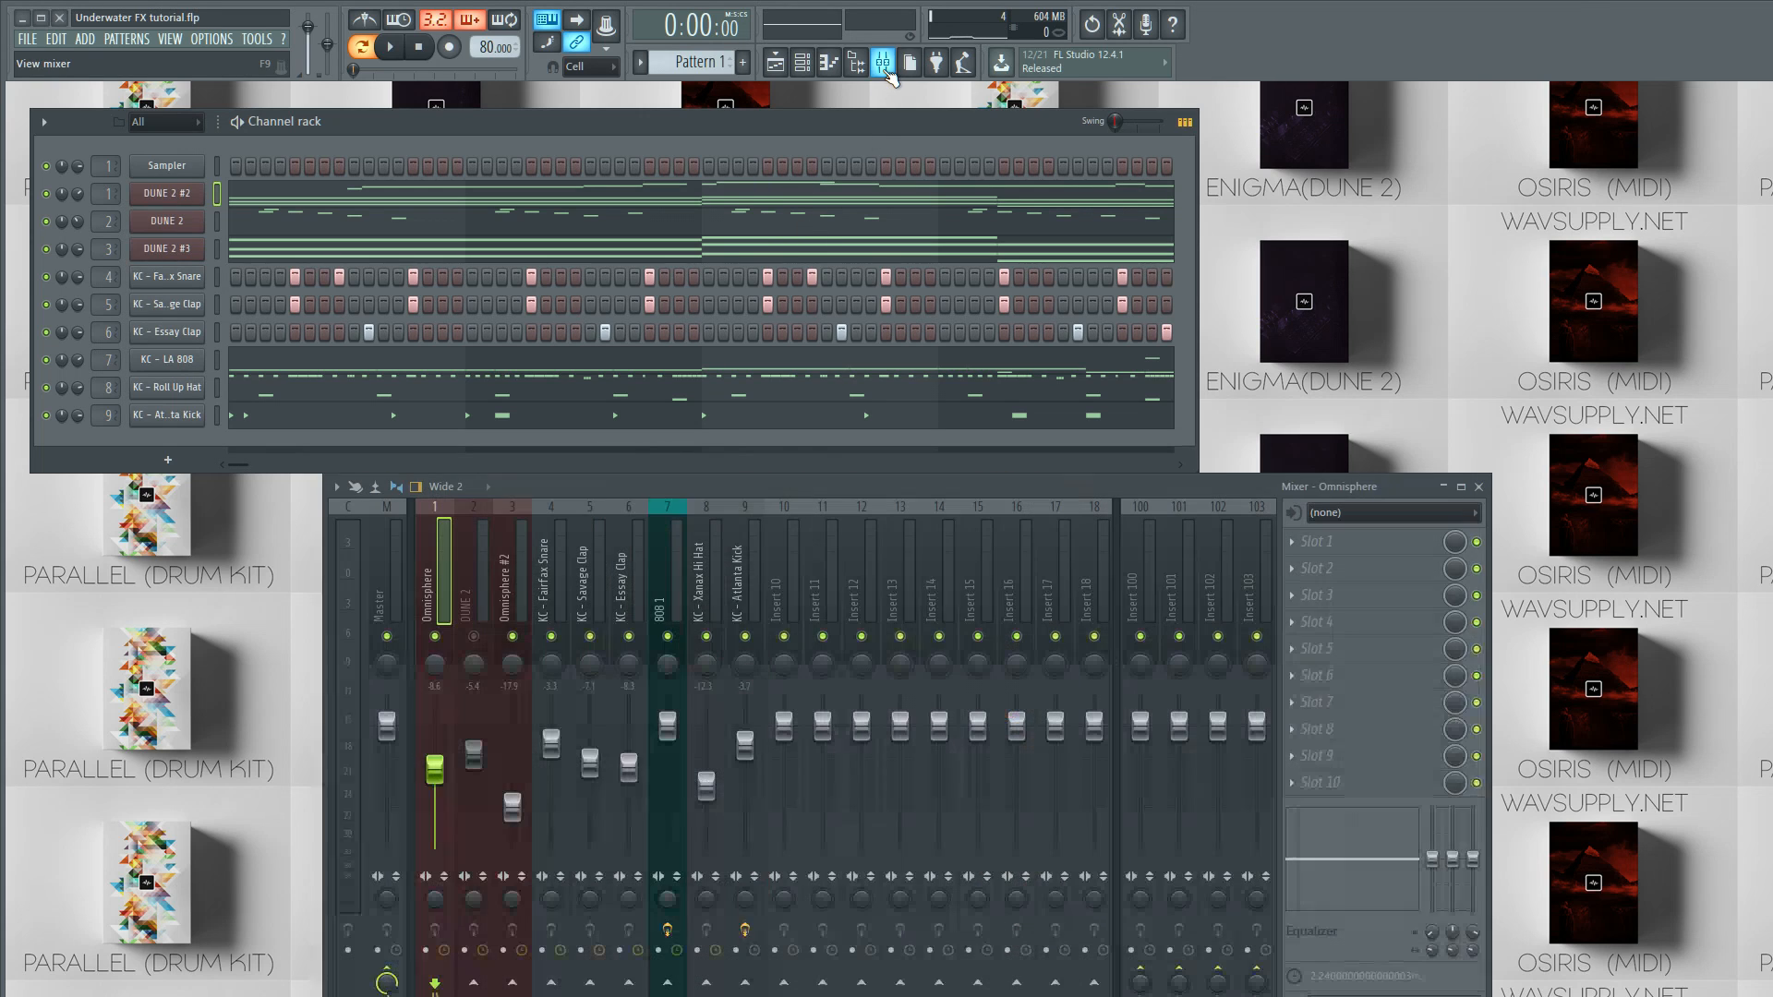
left_click(388, 589)
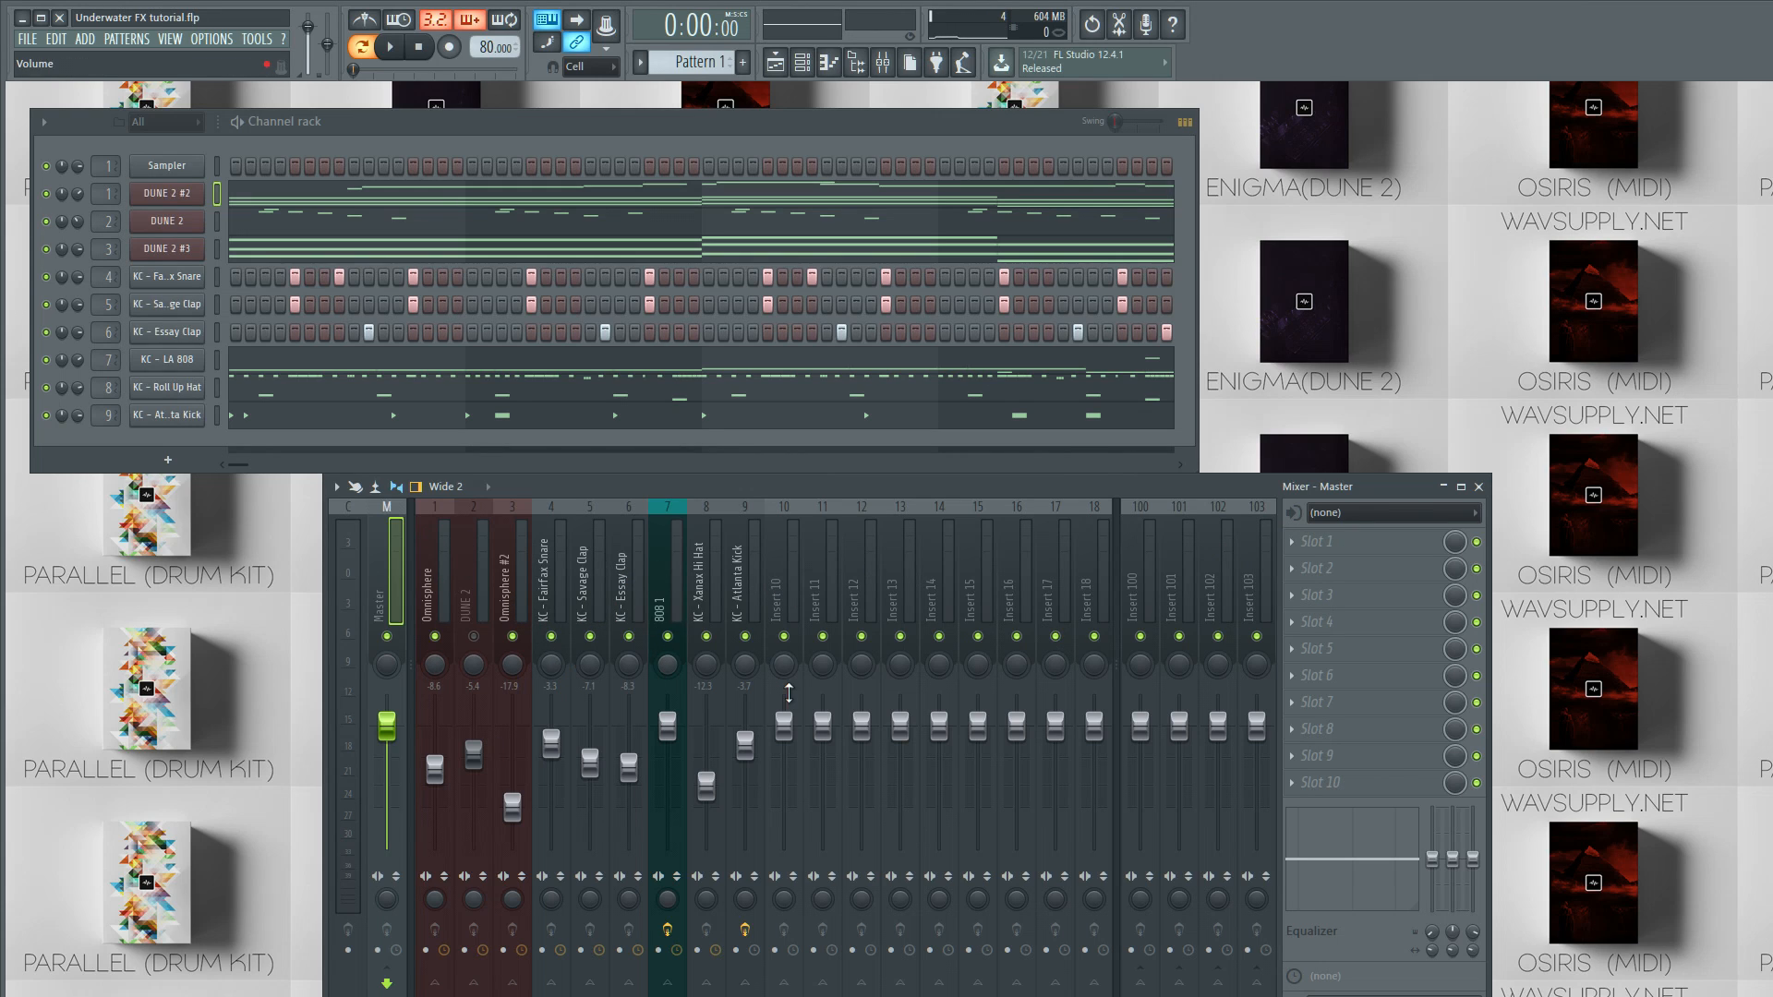
left_click(975, 595)
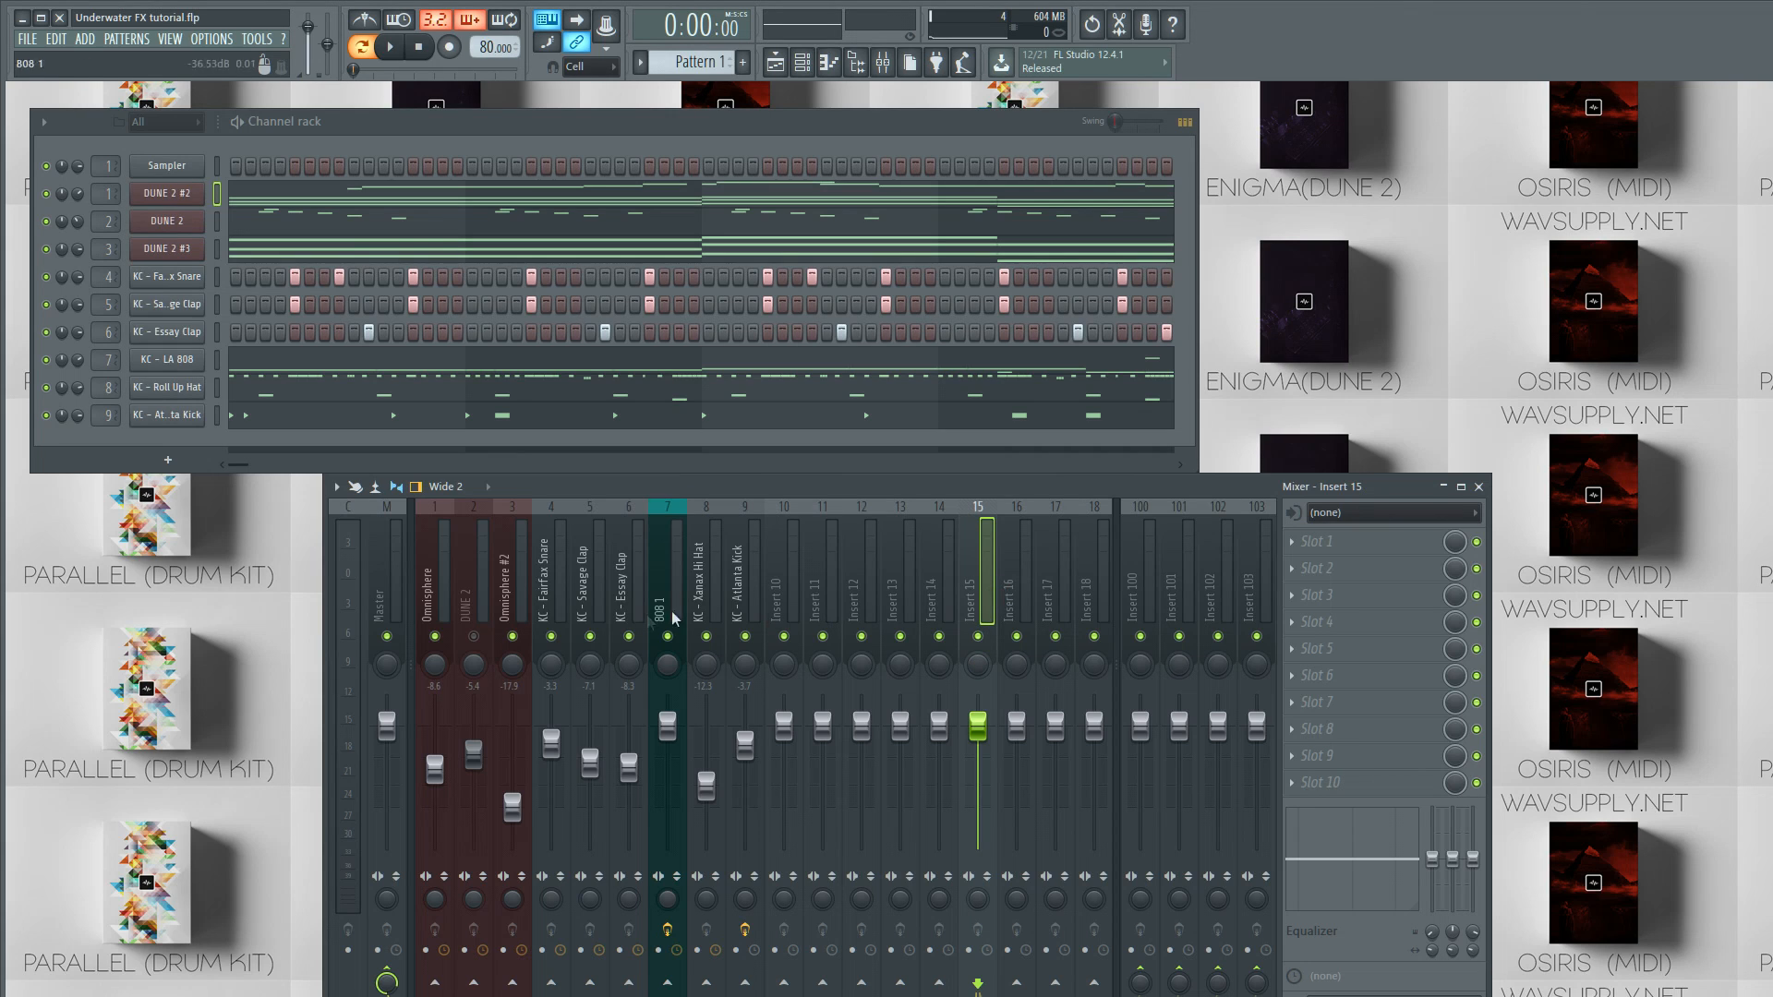
left_click(385, 602)
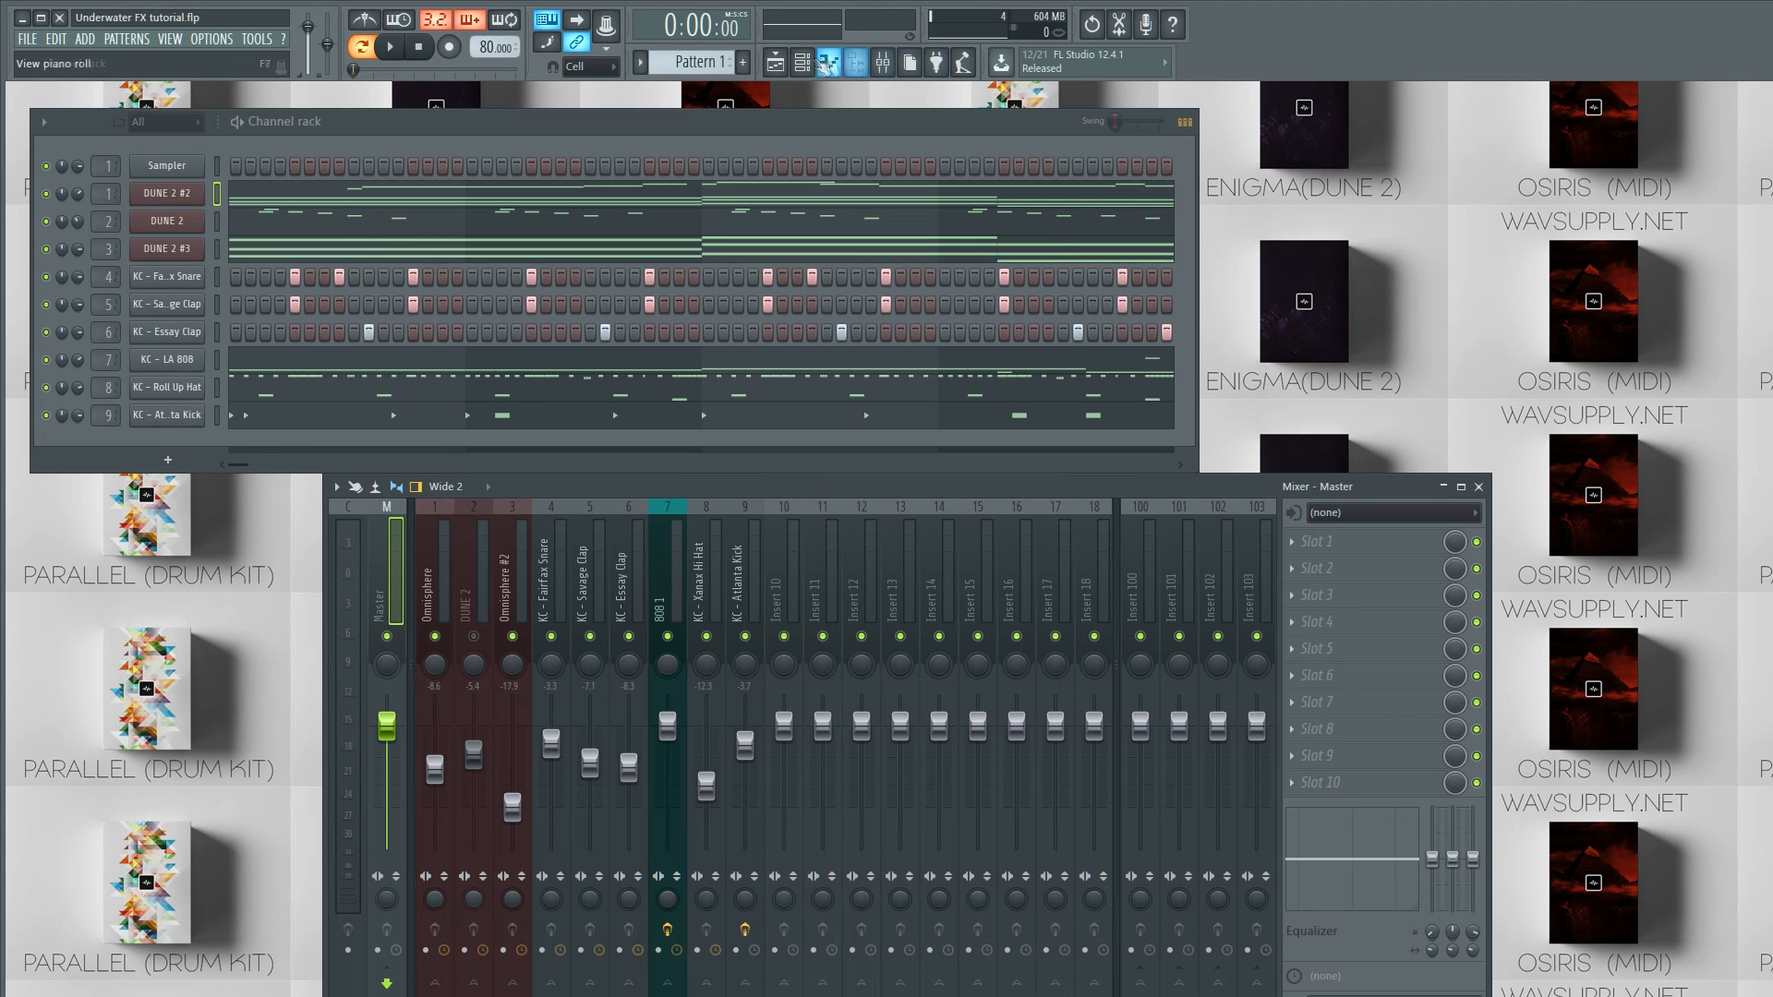
Step: Open the playlist and place two Pattern 1 clips back to back on Track 1, at bars 1 and 9
left_click(788, 64)
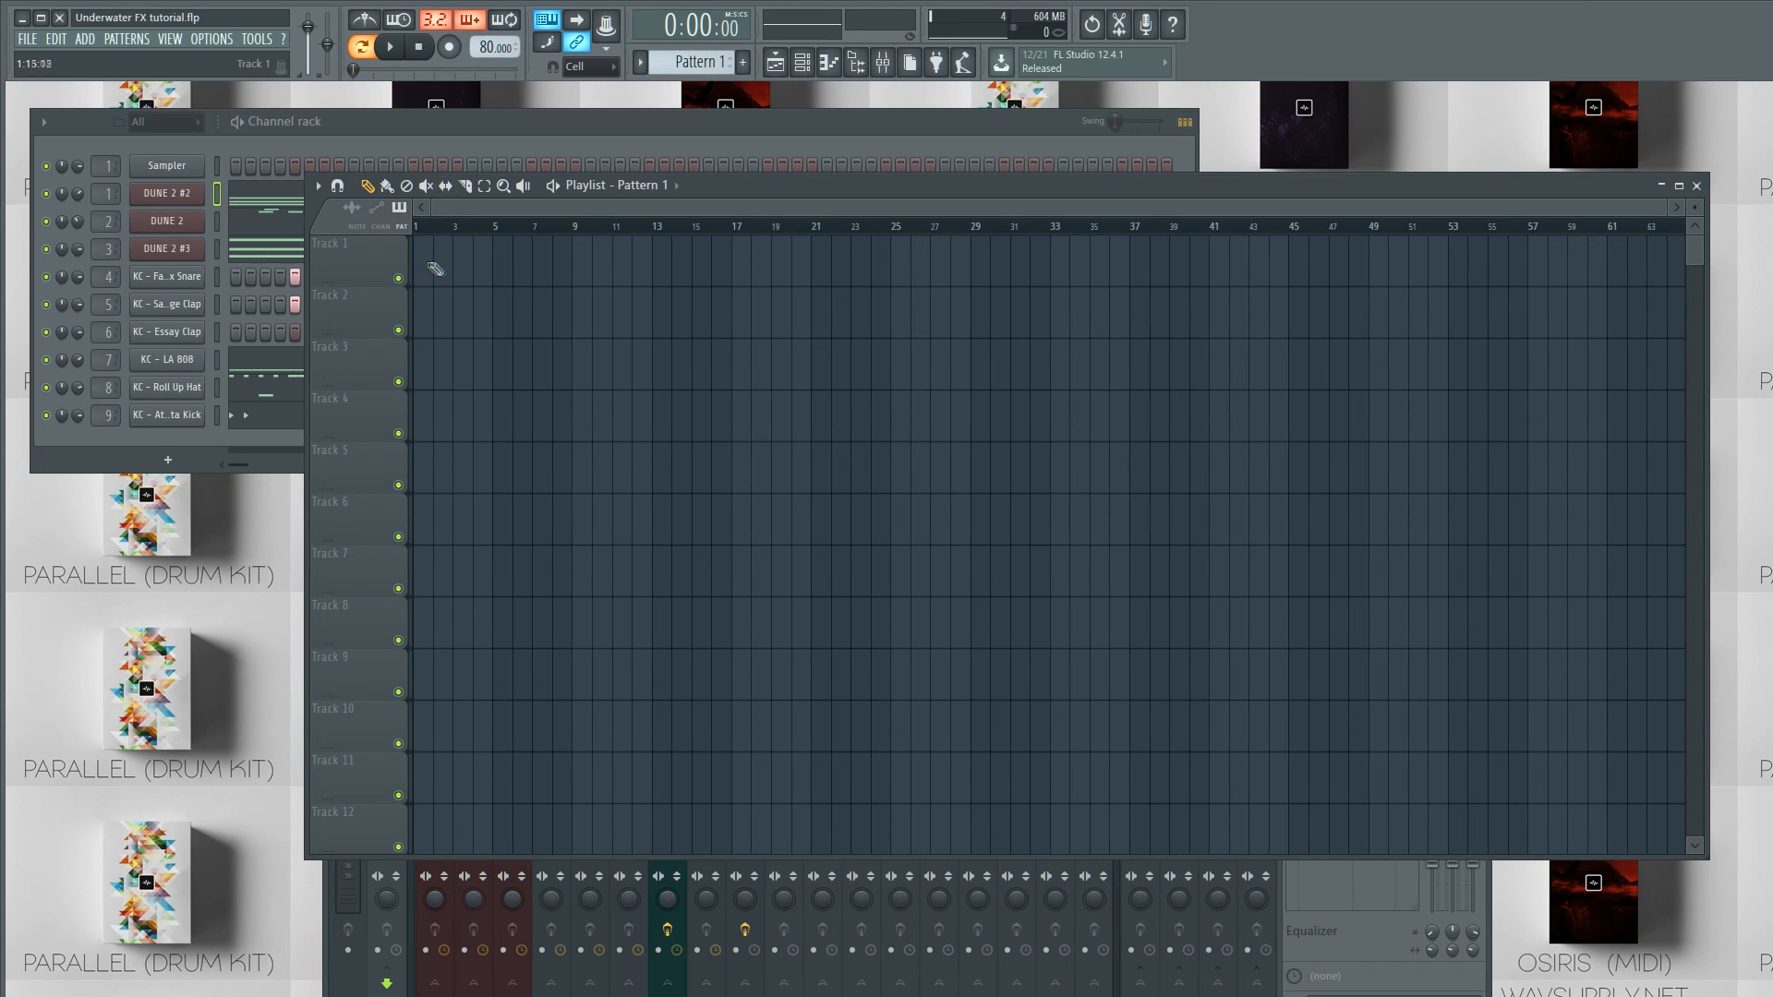
left_click(439, 265)
left_click(586, 265)
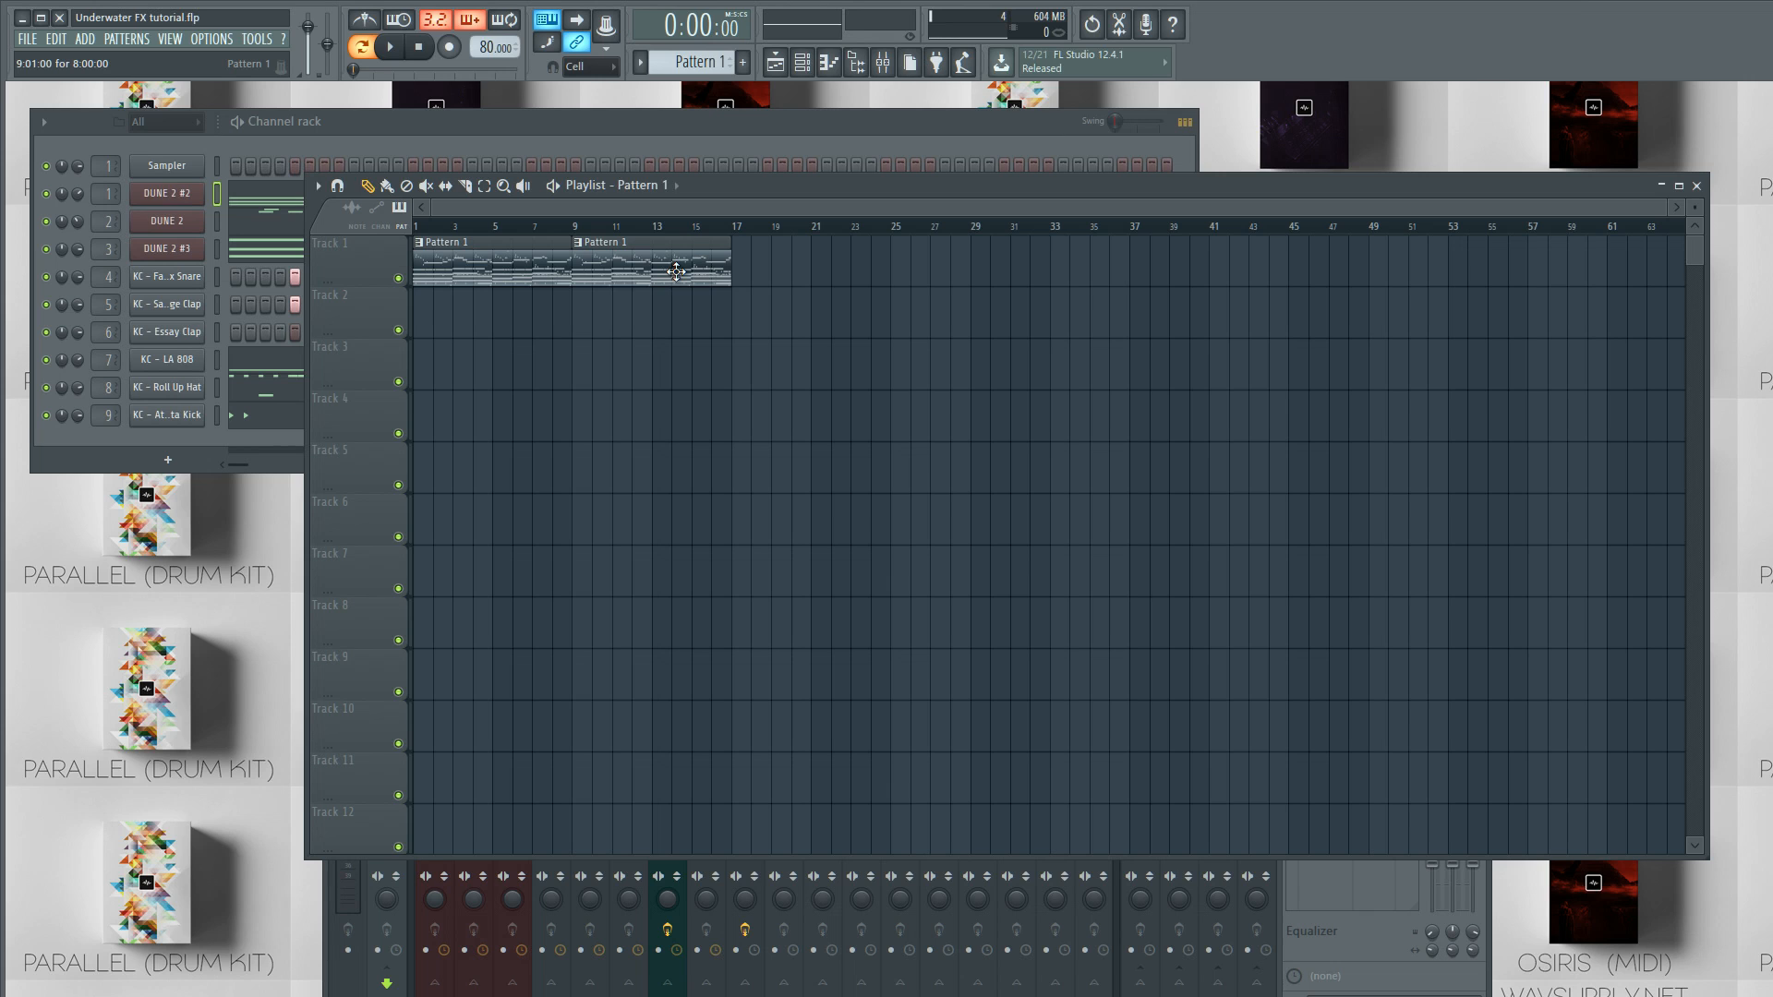
Step: Load Fruity Love Philter into the Master track's first effect slot and choose the "Simple triangle lowpass LFO" preset
key("F9")
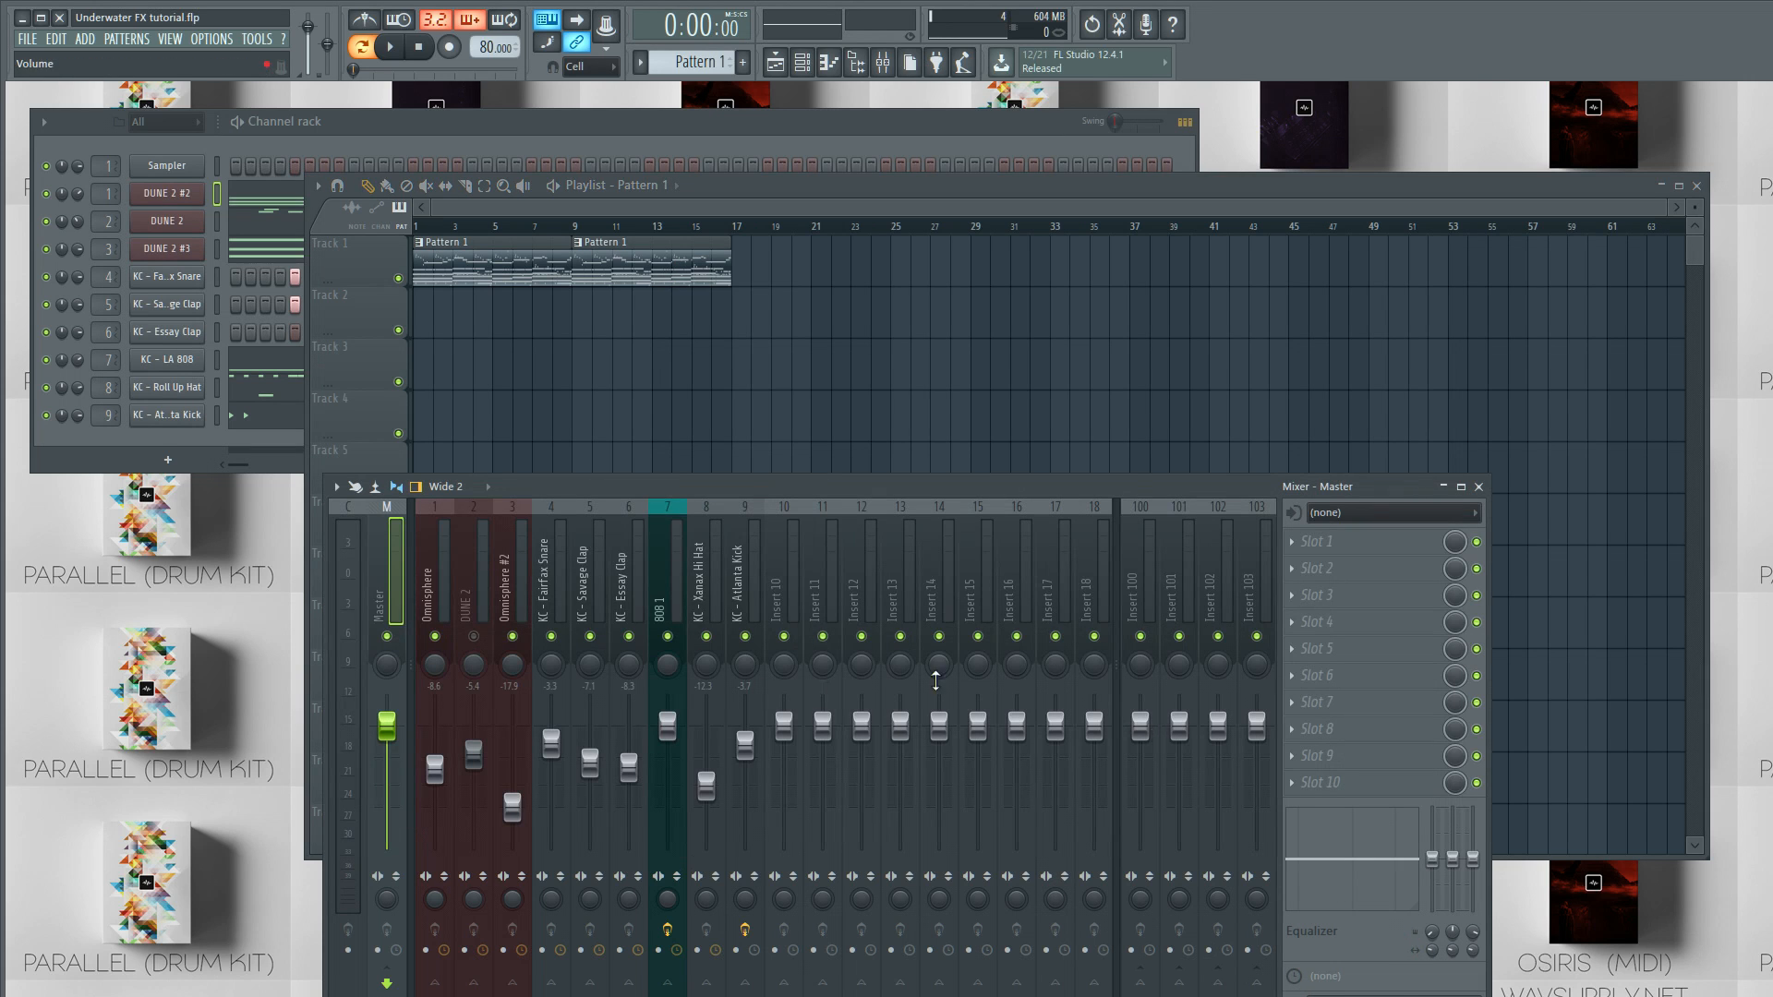
left_click(1289, 543)
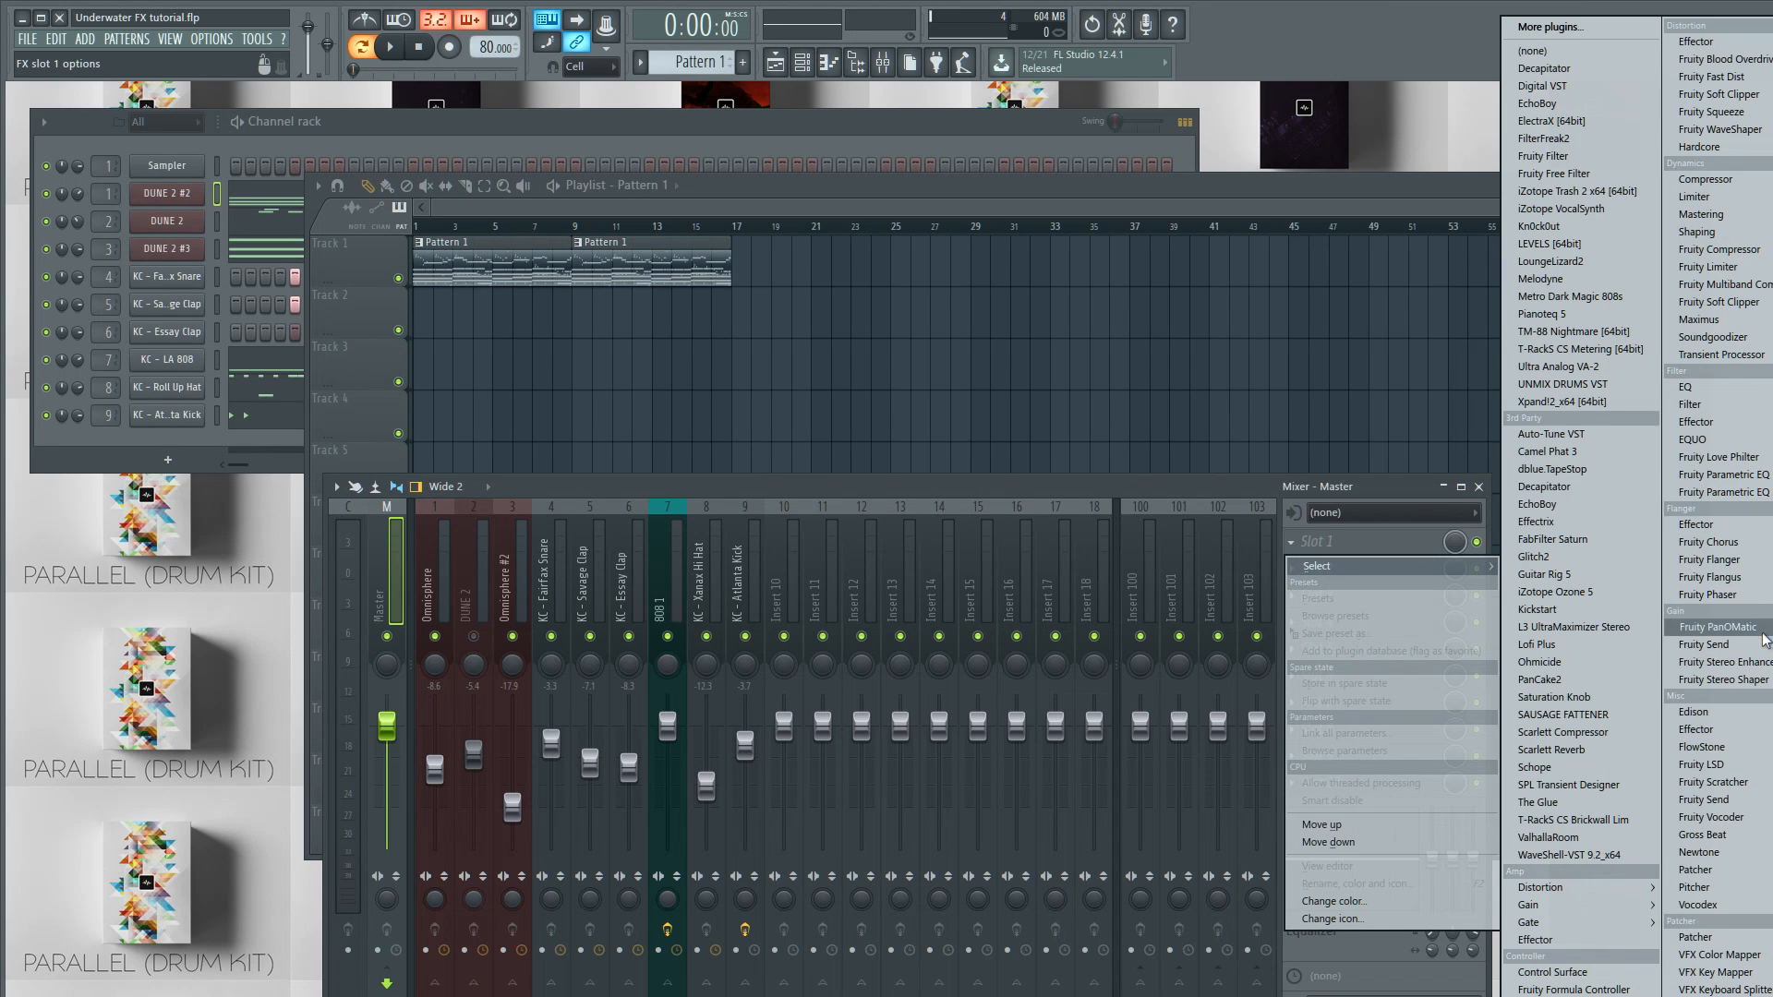
left_click(1736, 457)
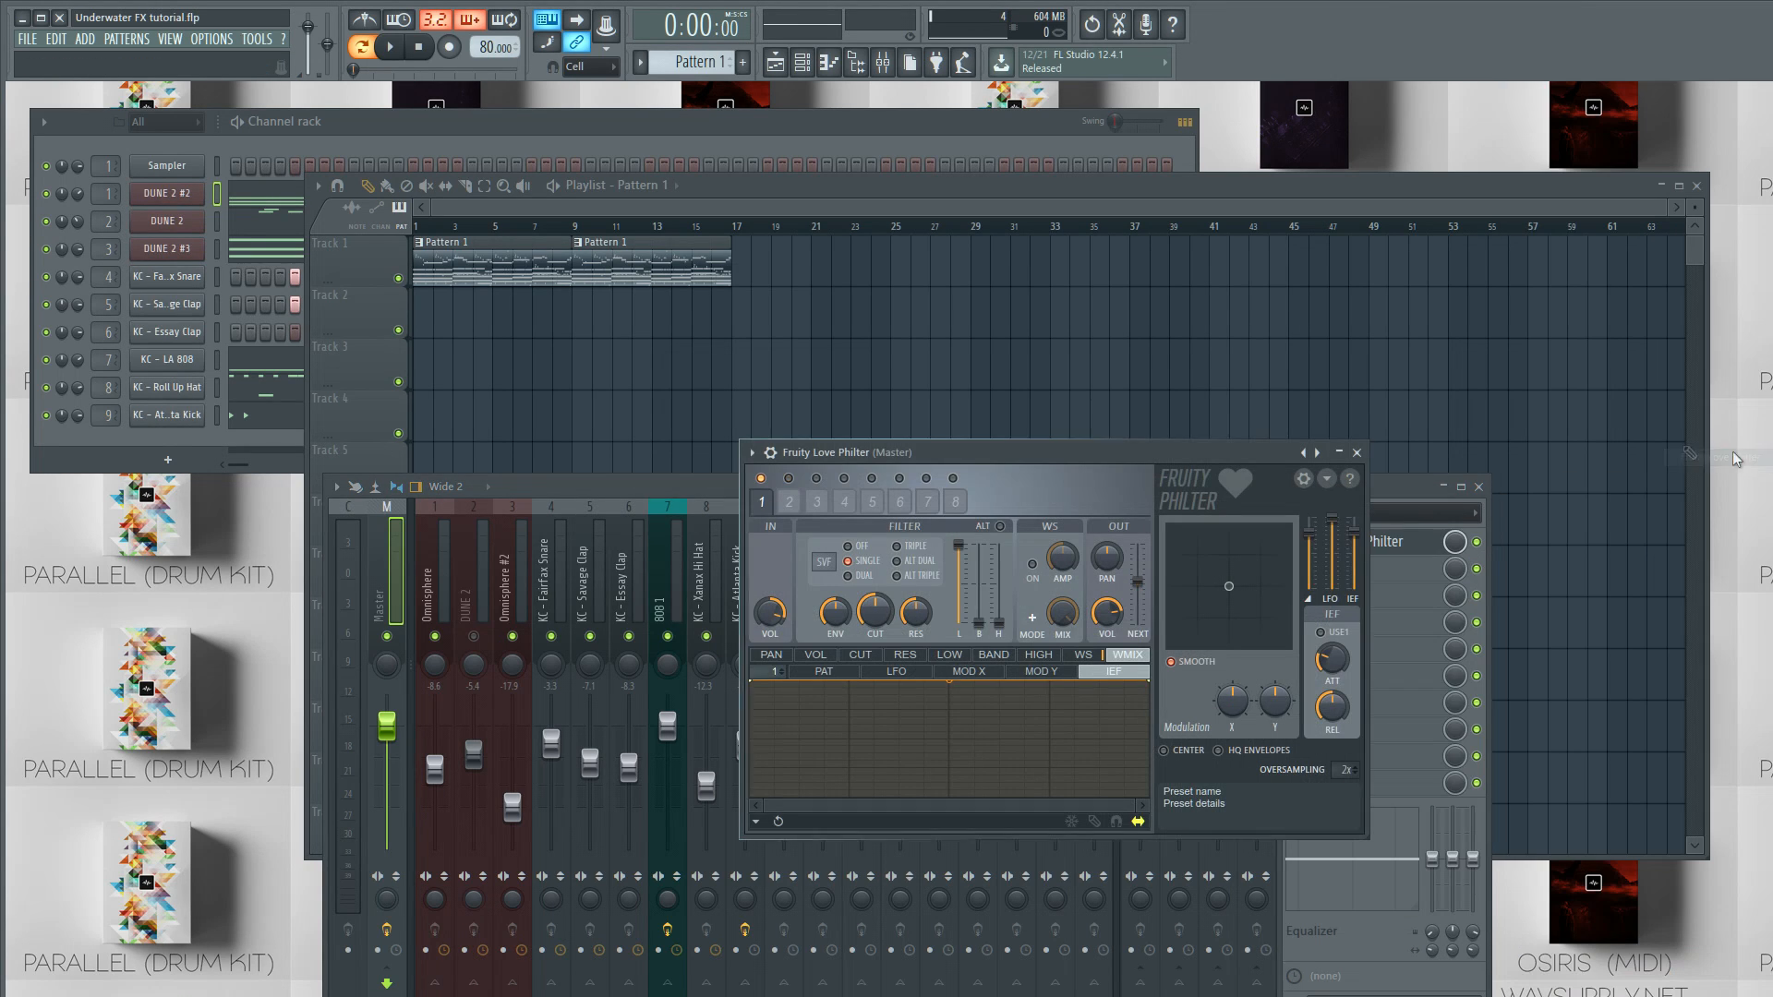
left_click_drag(1026, 452, 1217, 458)
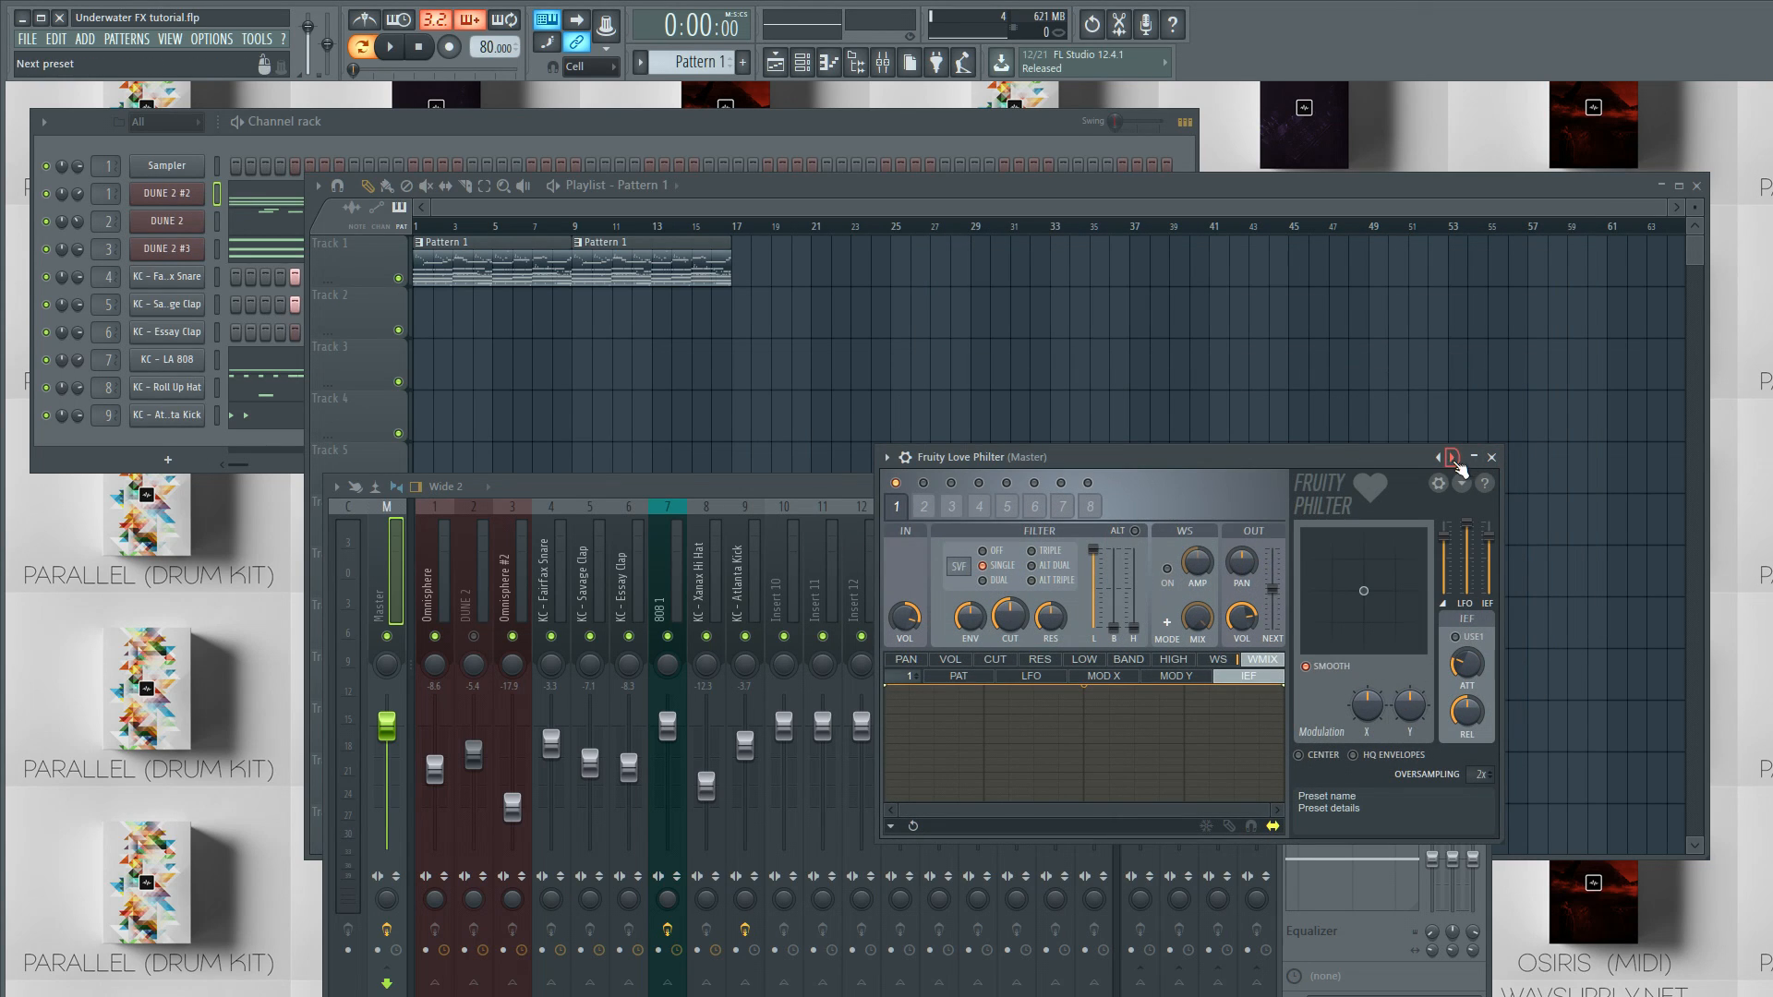
right_click(1456, 464)
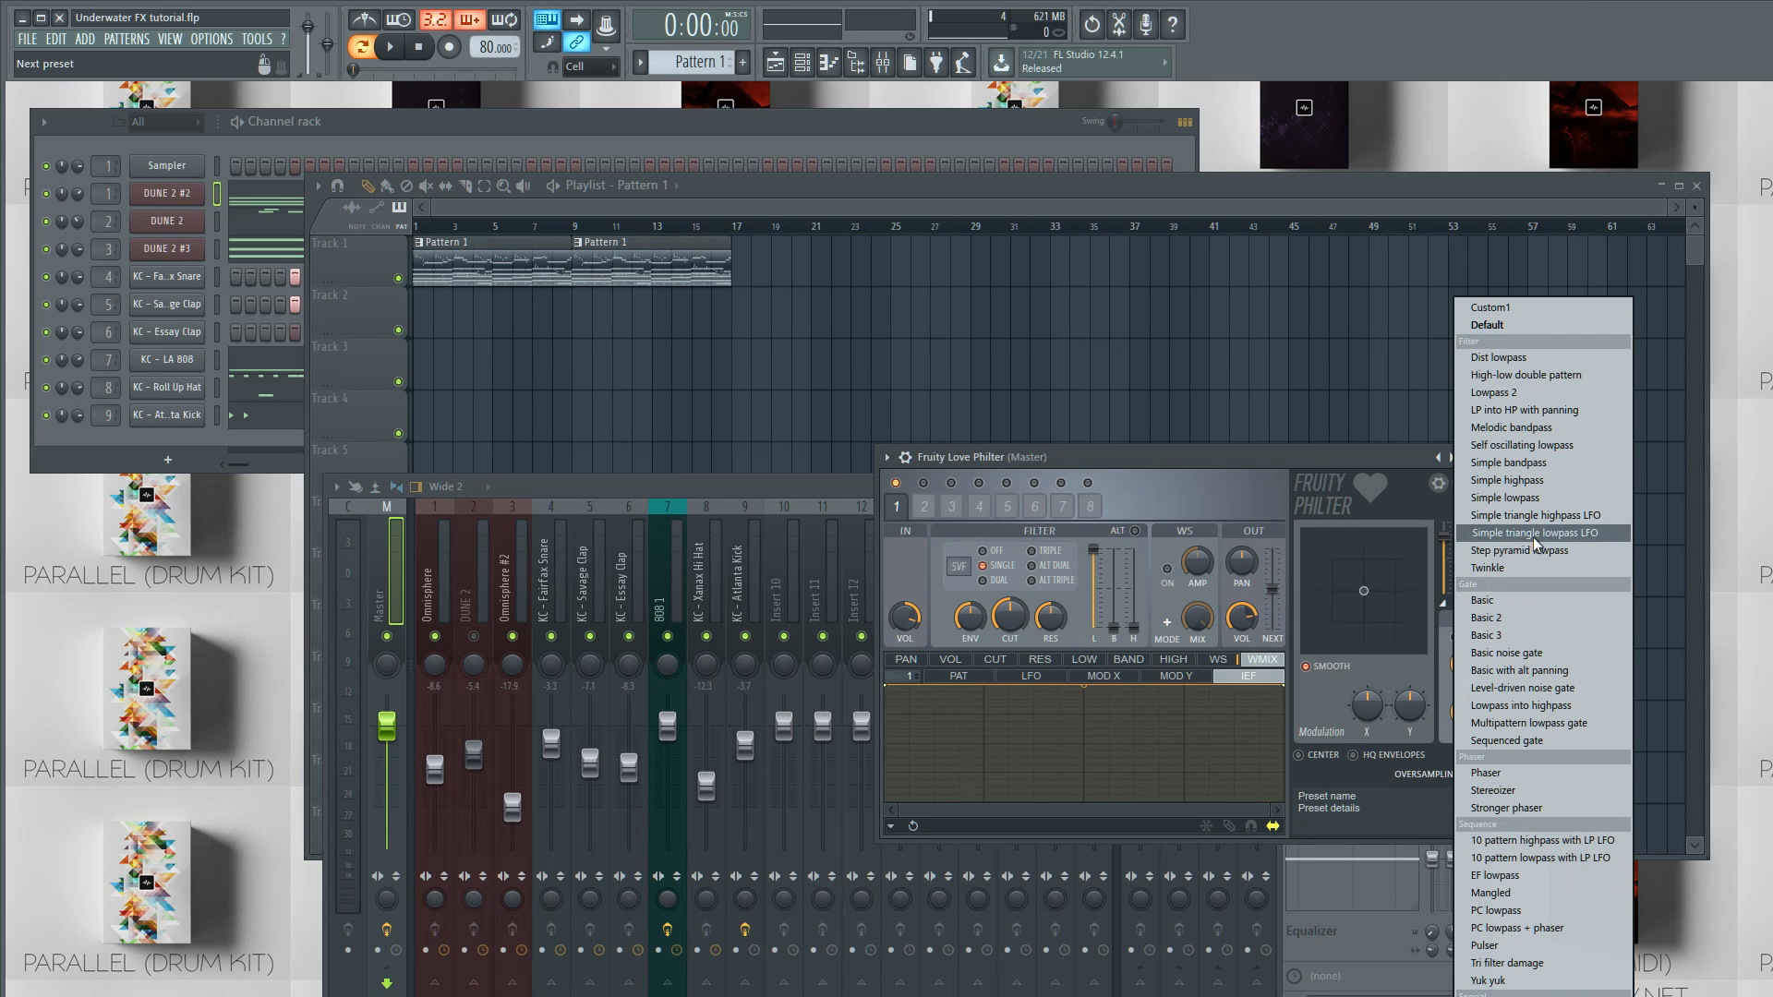
left_click(1588, 541)
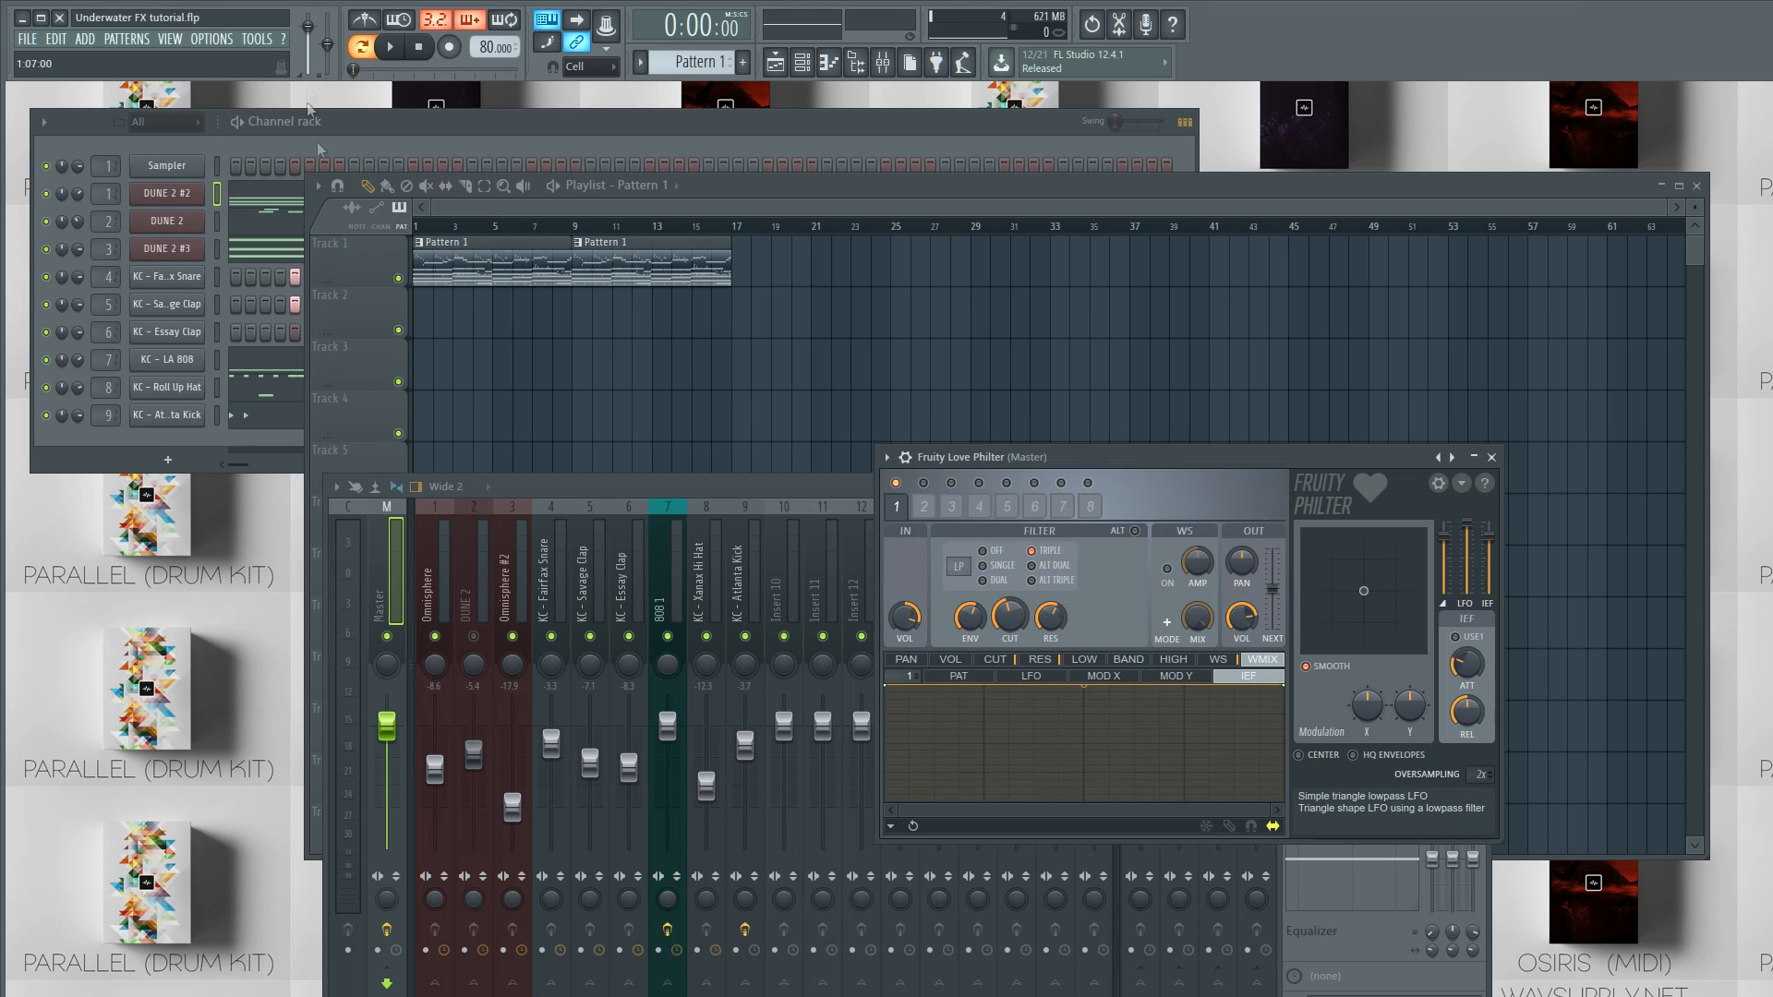
Step: Play the beat through the lowpass filter and stop playback
left_click(409, 48)
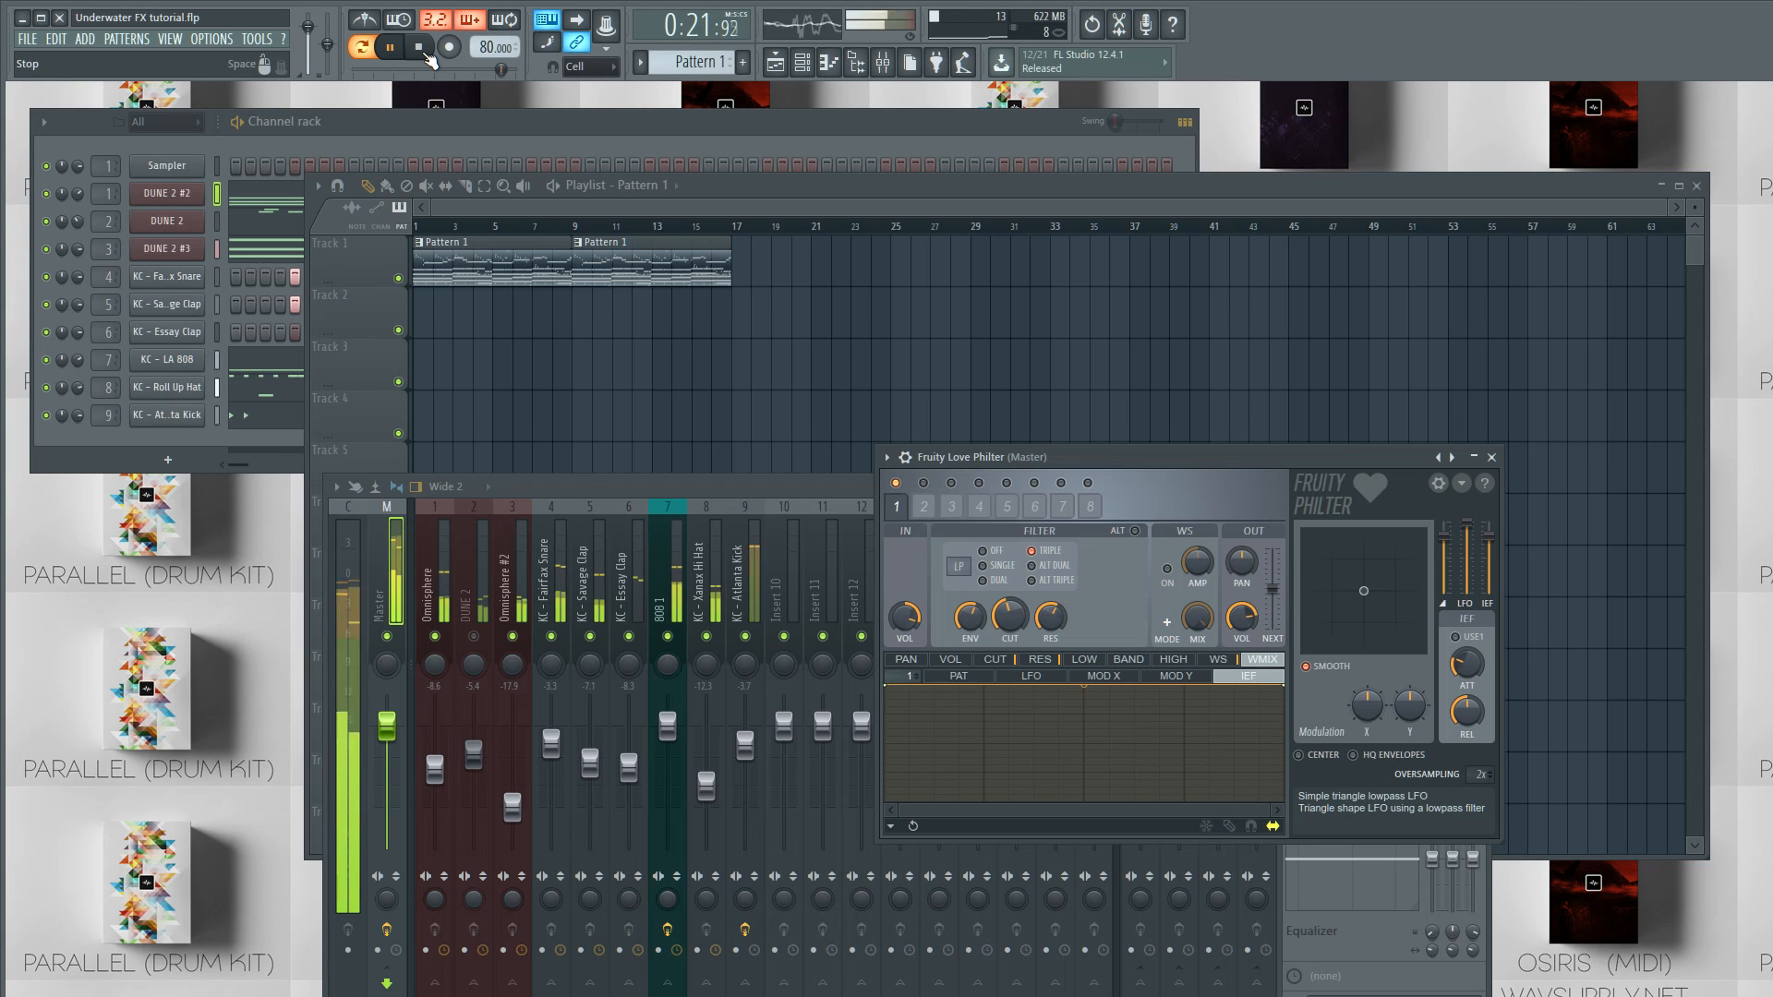
left_click(426, 57)
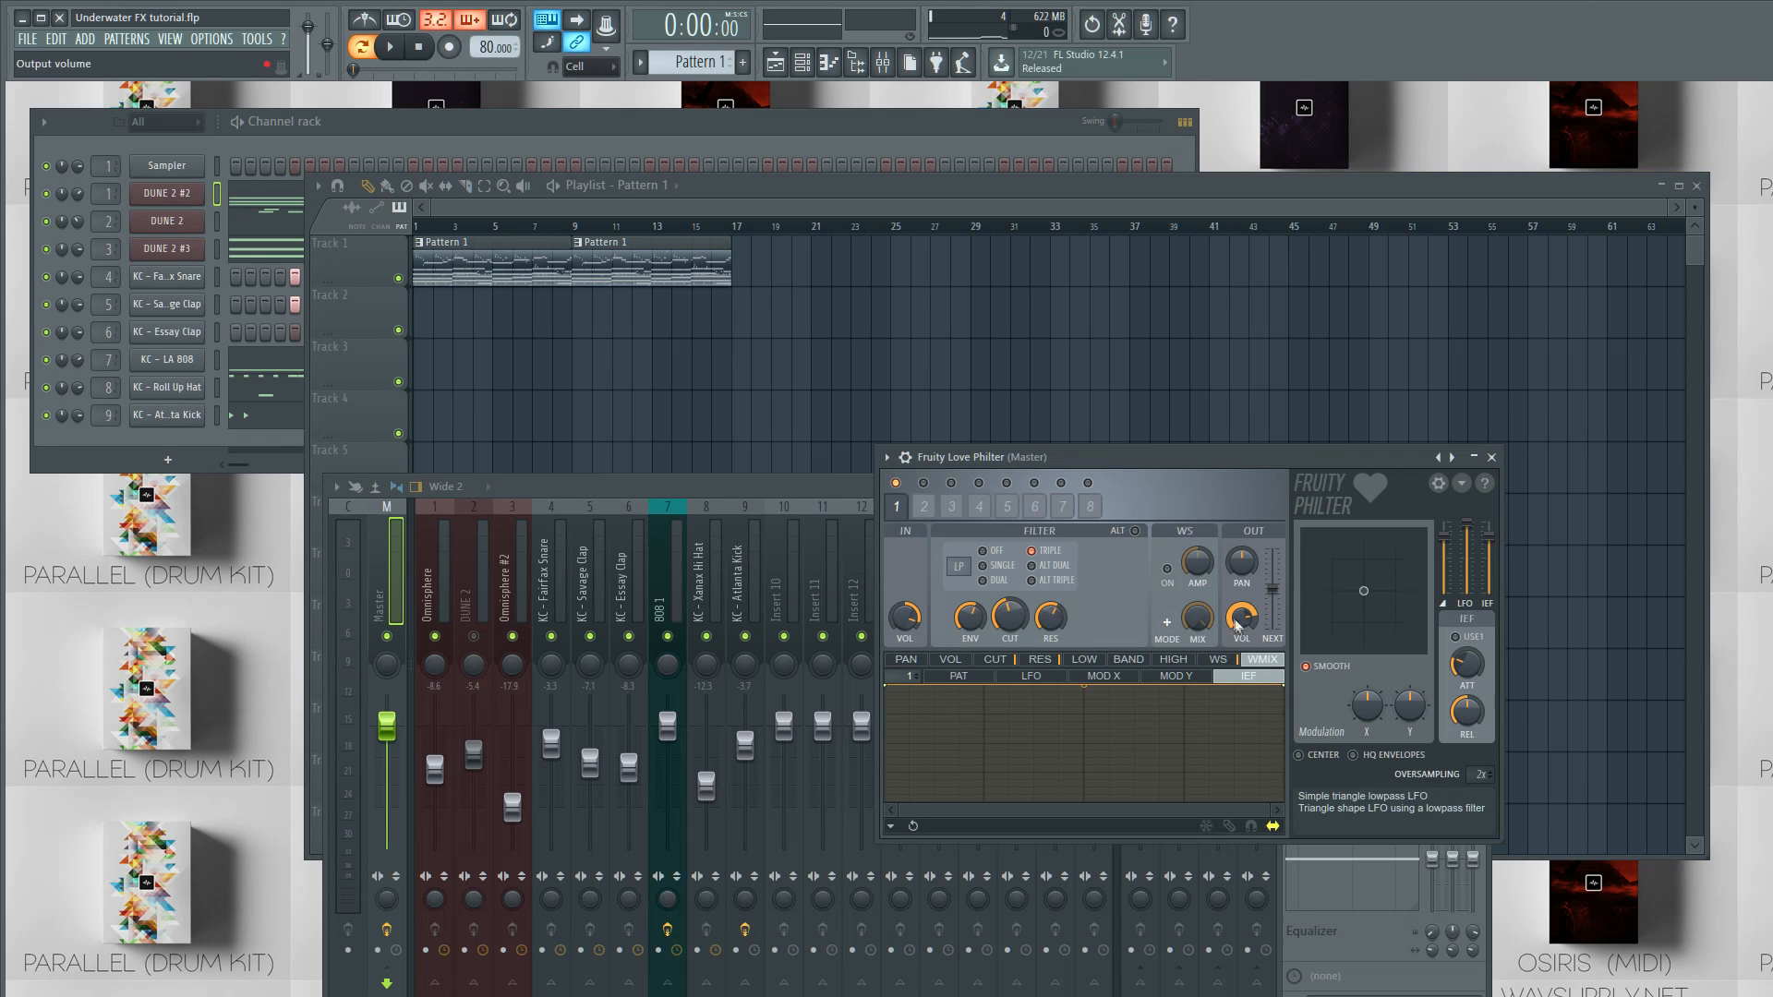
Step: Adjust the Fruity Love Philter's output volume to 84% and close the plugin window
left_click_drag(1242, 619, 1245, 627)
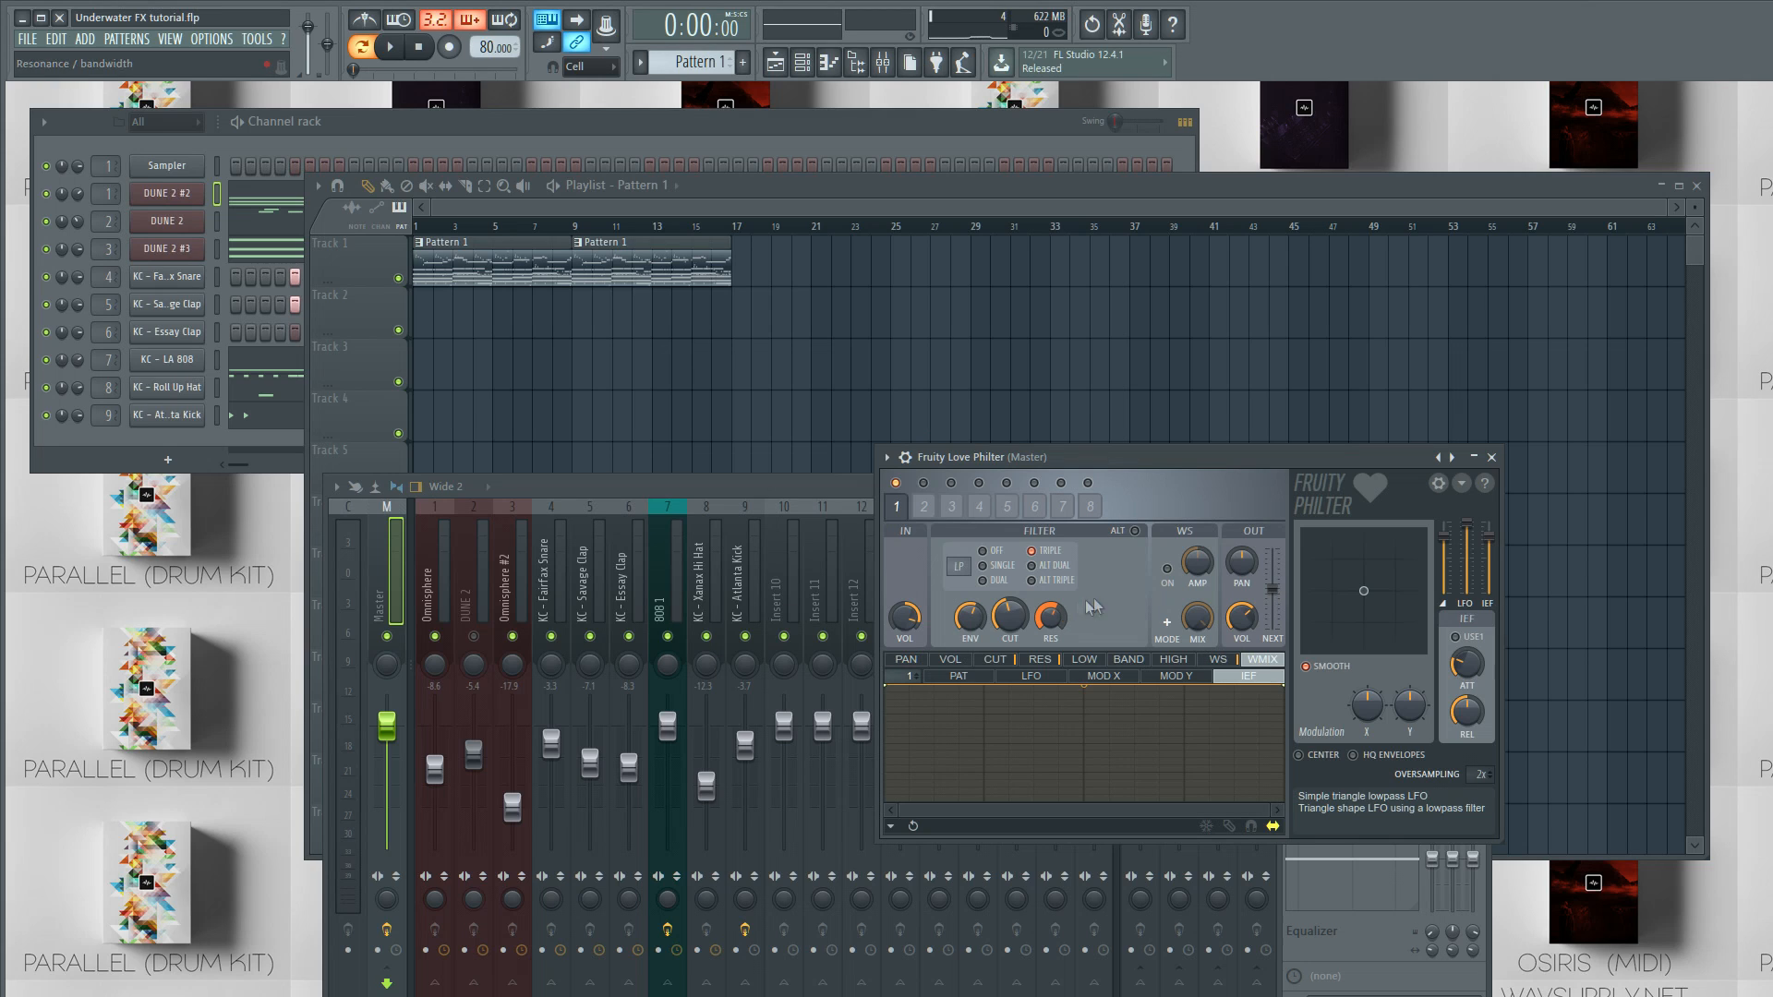
left_click(1243, 619)
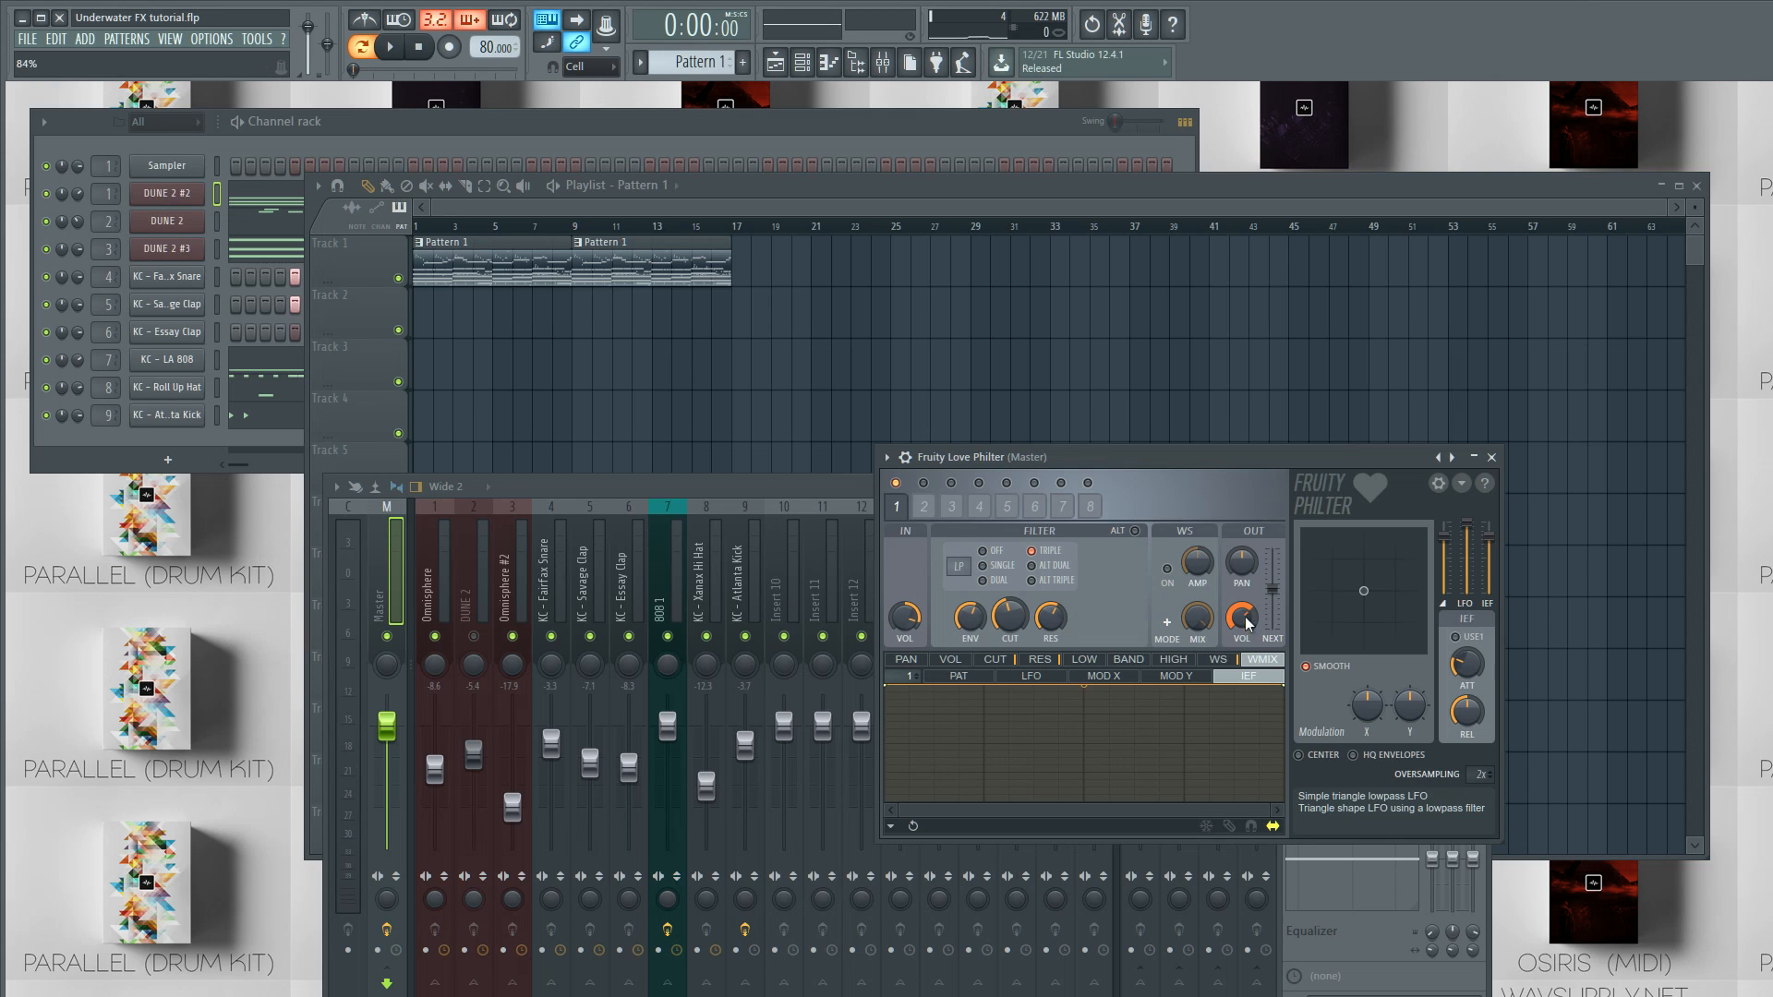
left_click(1050, 619)
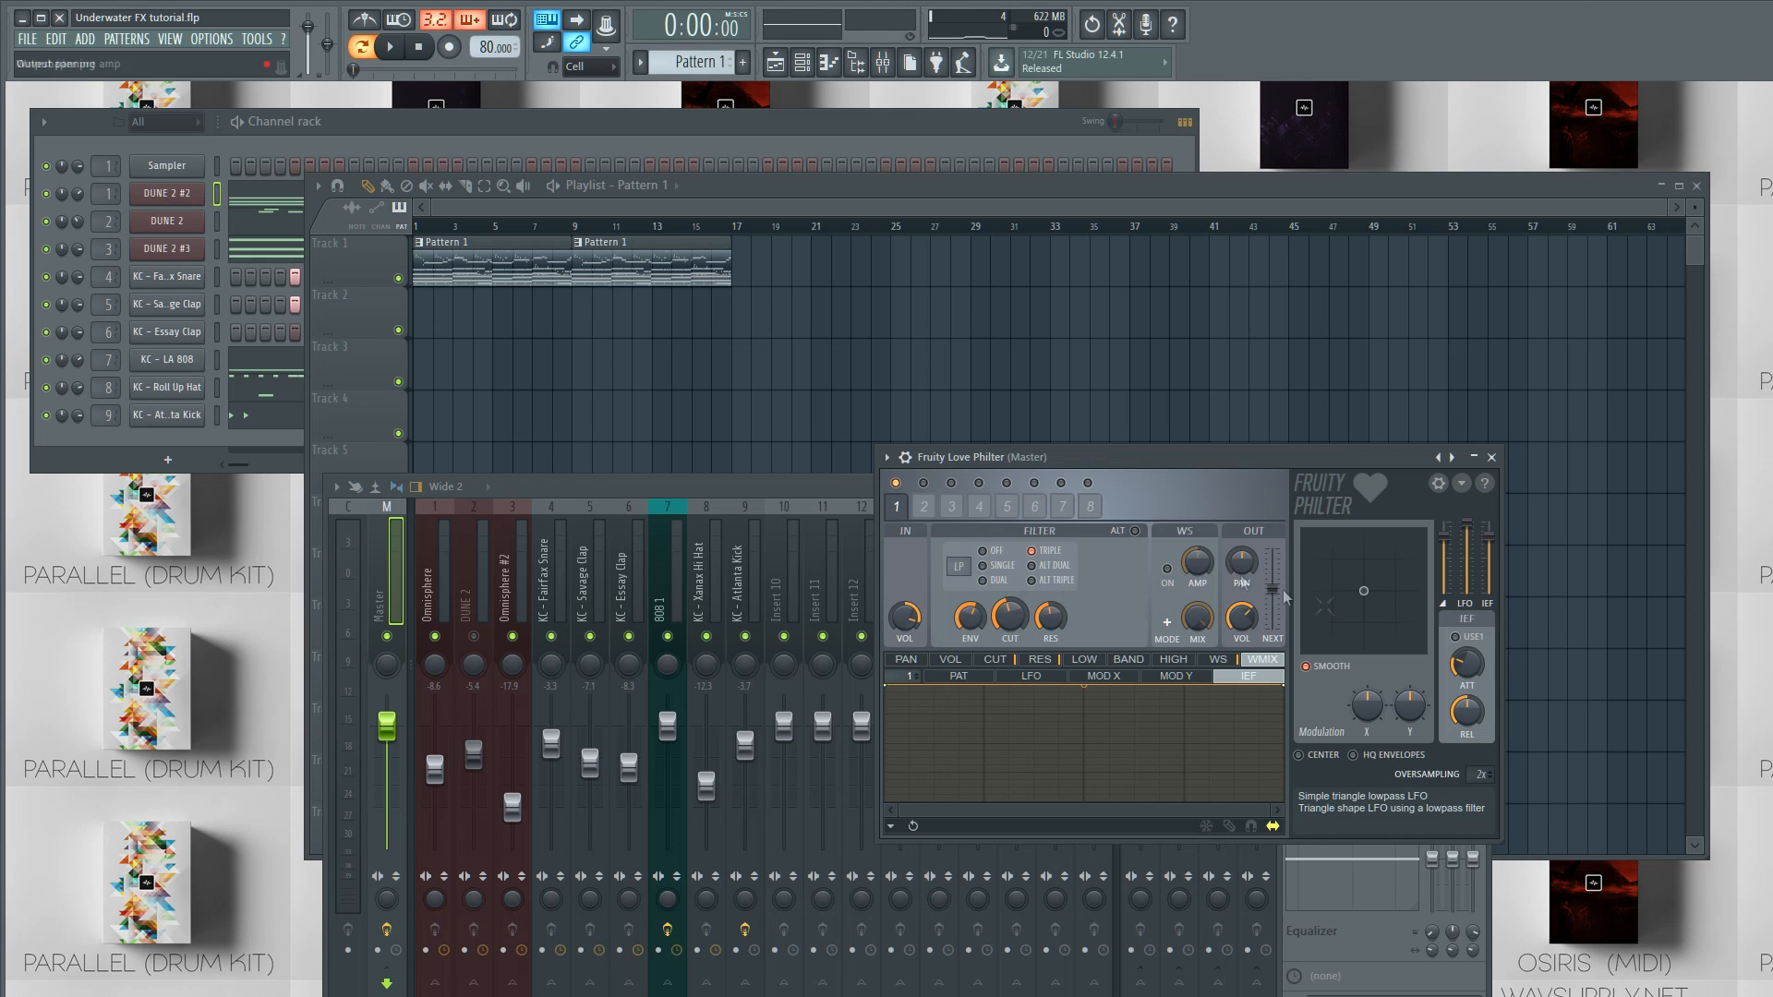
left_click(1493, 459)
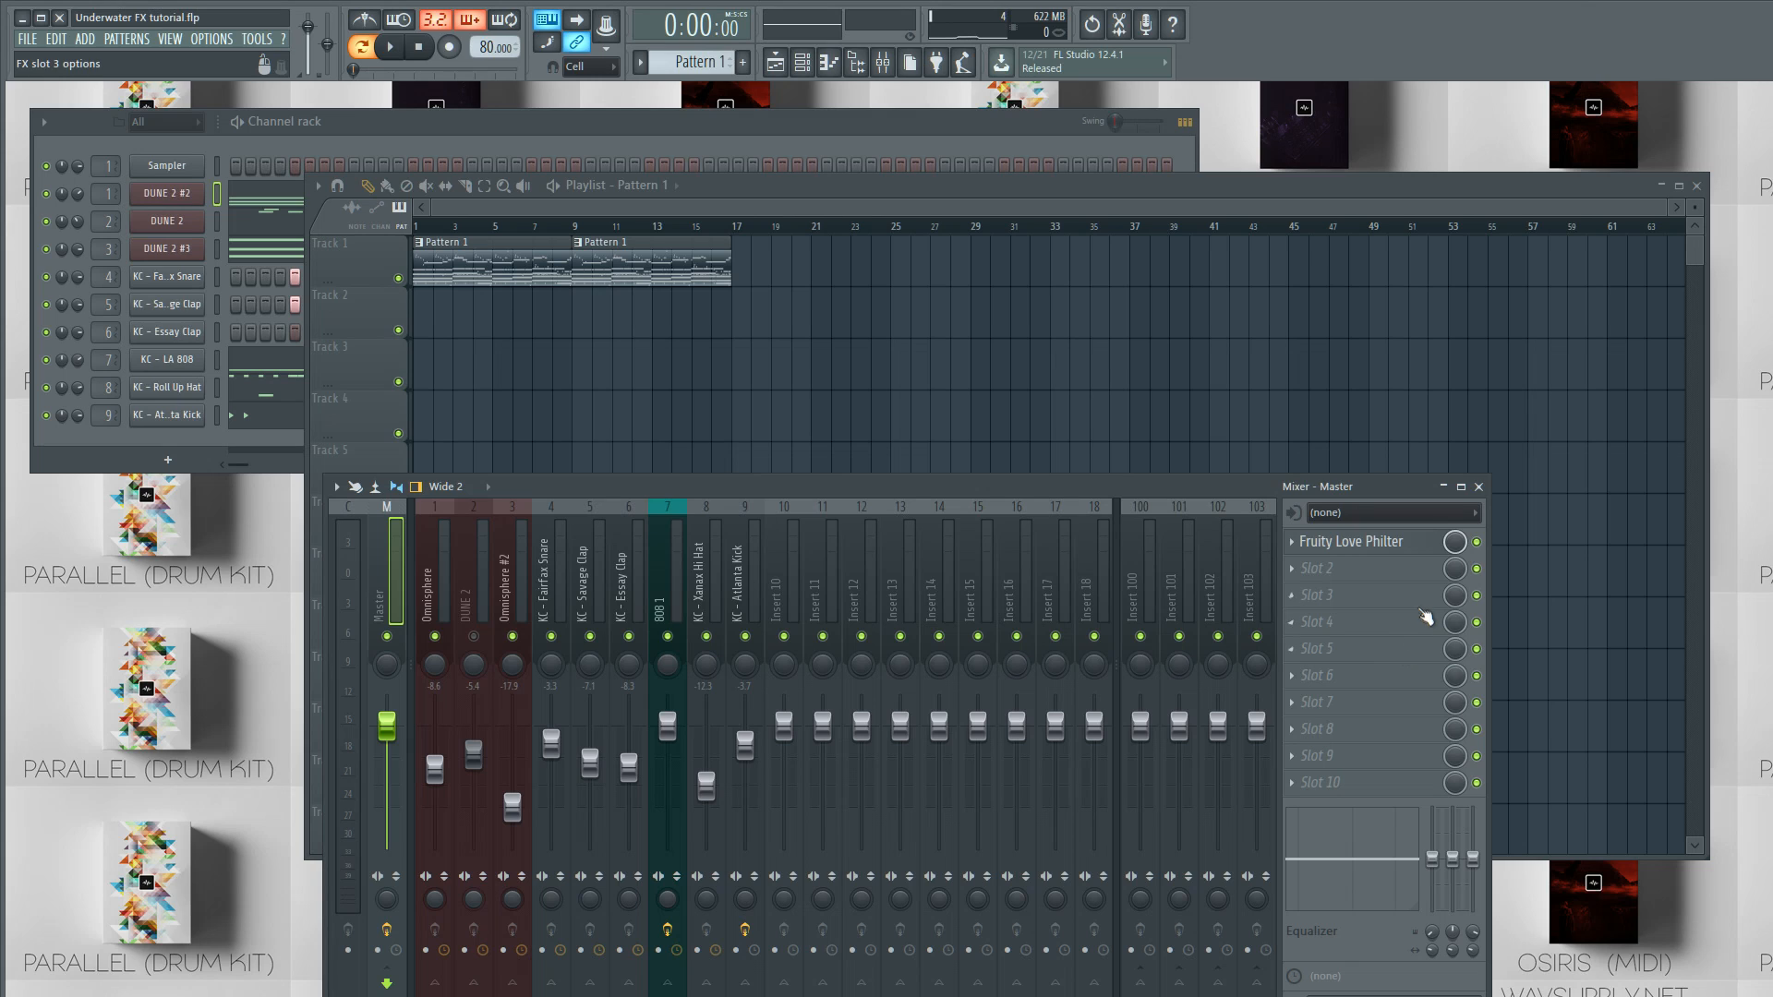
Step: Initialize the song with the Love Philter slot switched off, and play the unfiltered beat briefly
right_click(1477, 542)
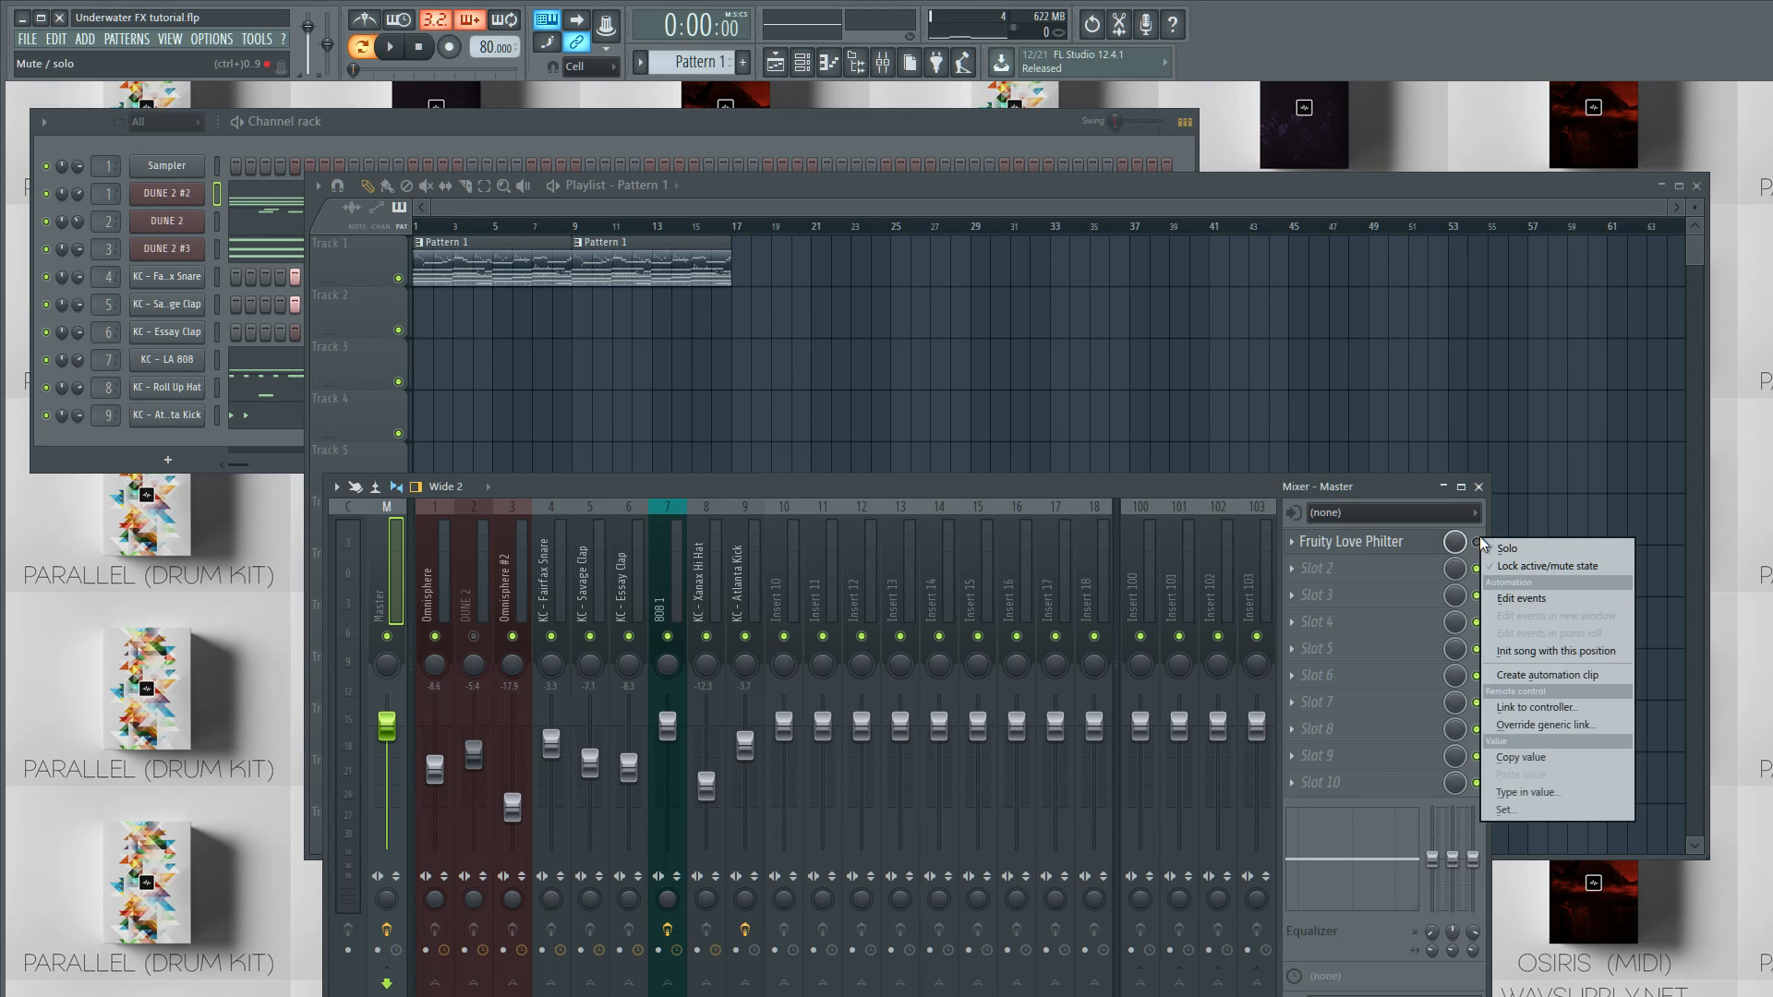
left_click(1553, 651)
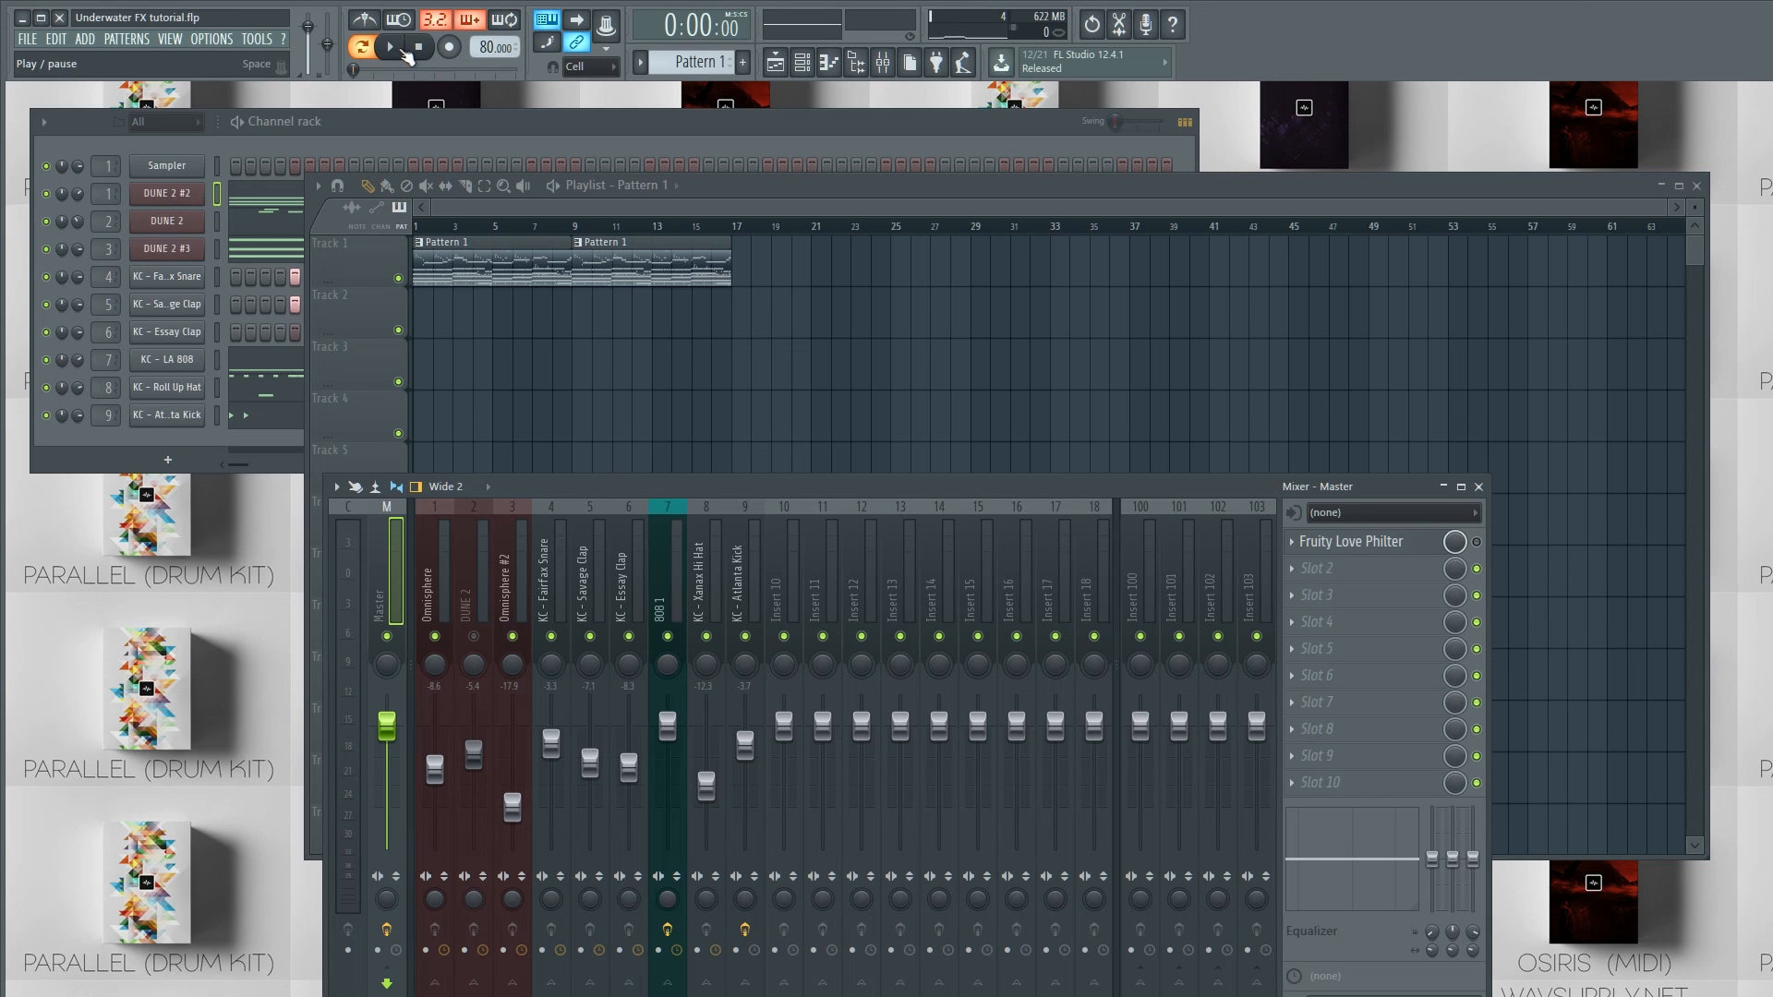
left_click(396, 49)
left_click(419, 48)
Step: Create an automation clip for the mute switch of the Love Philter slot on the Master
right_click(1479, 545)
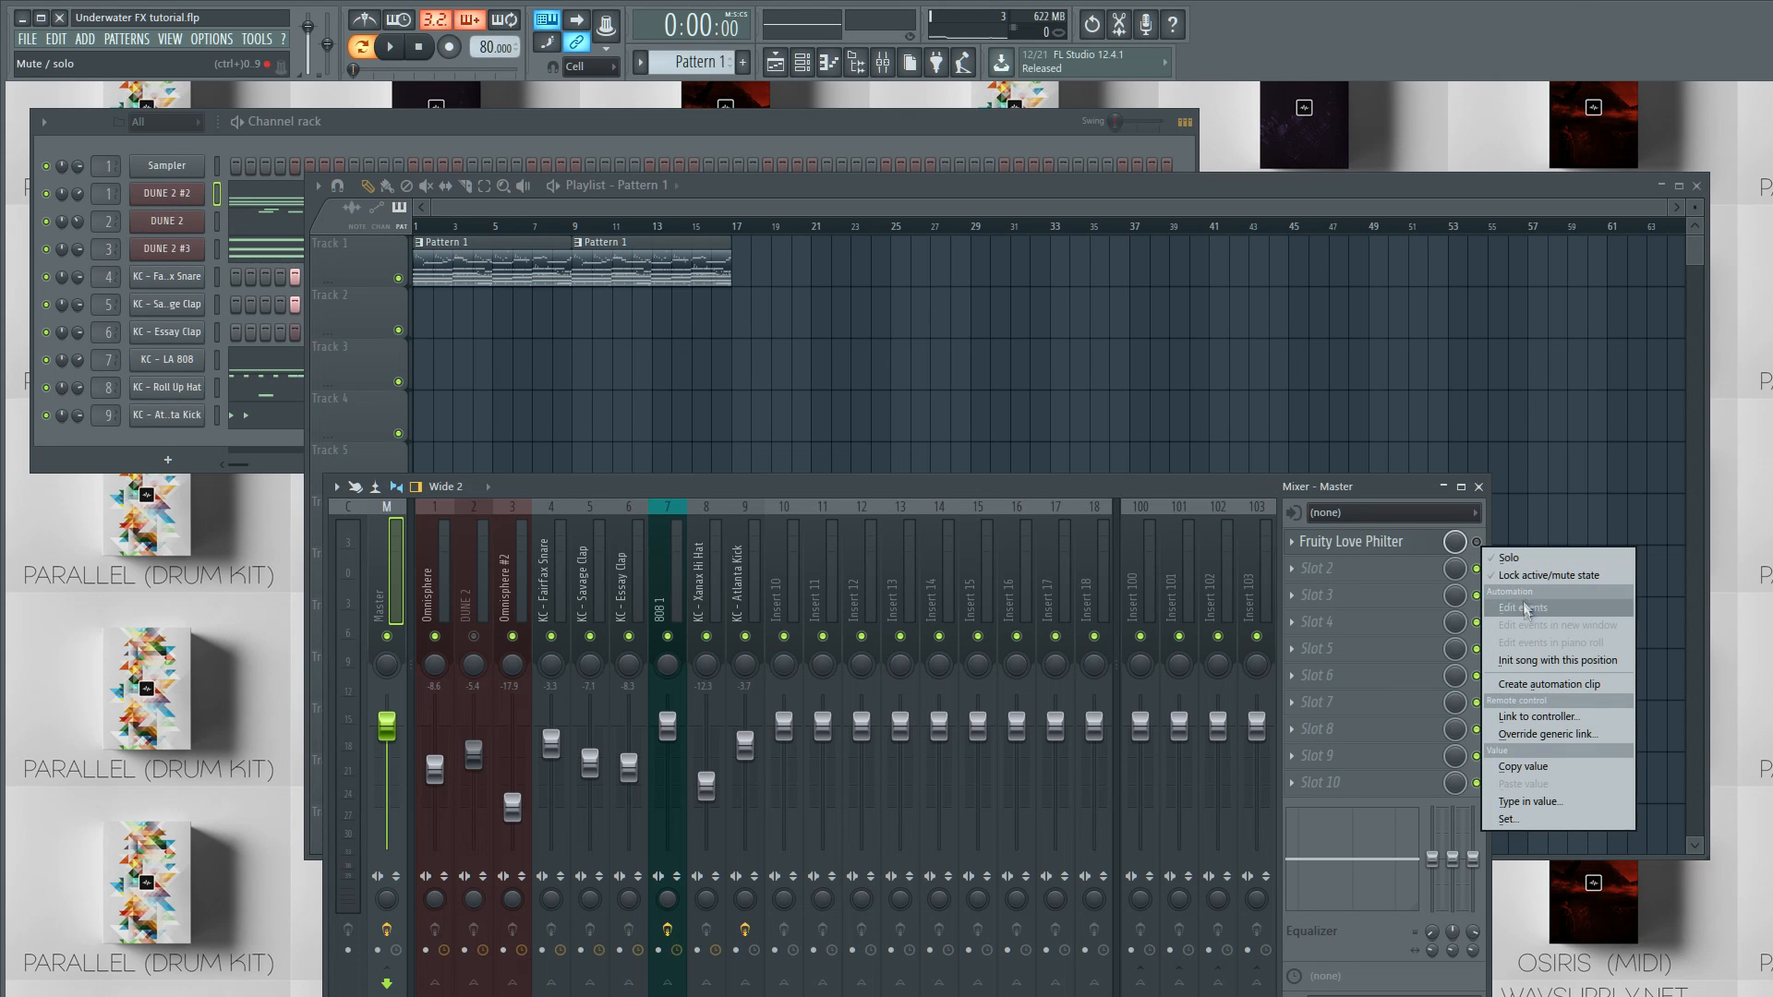
left_click(1549, 684)
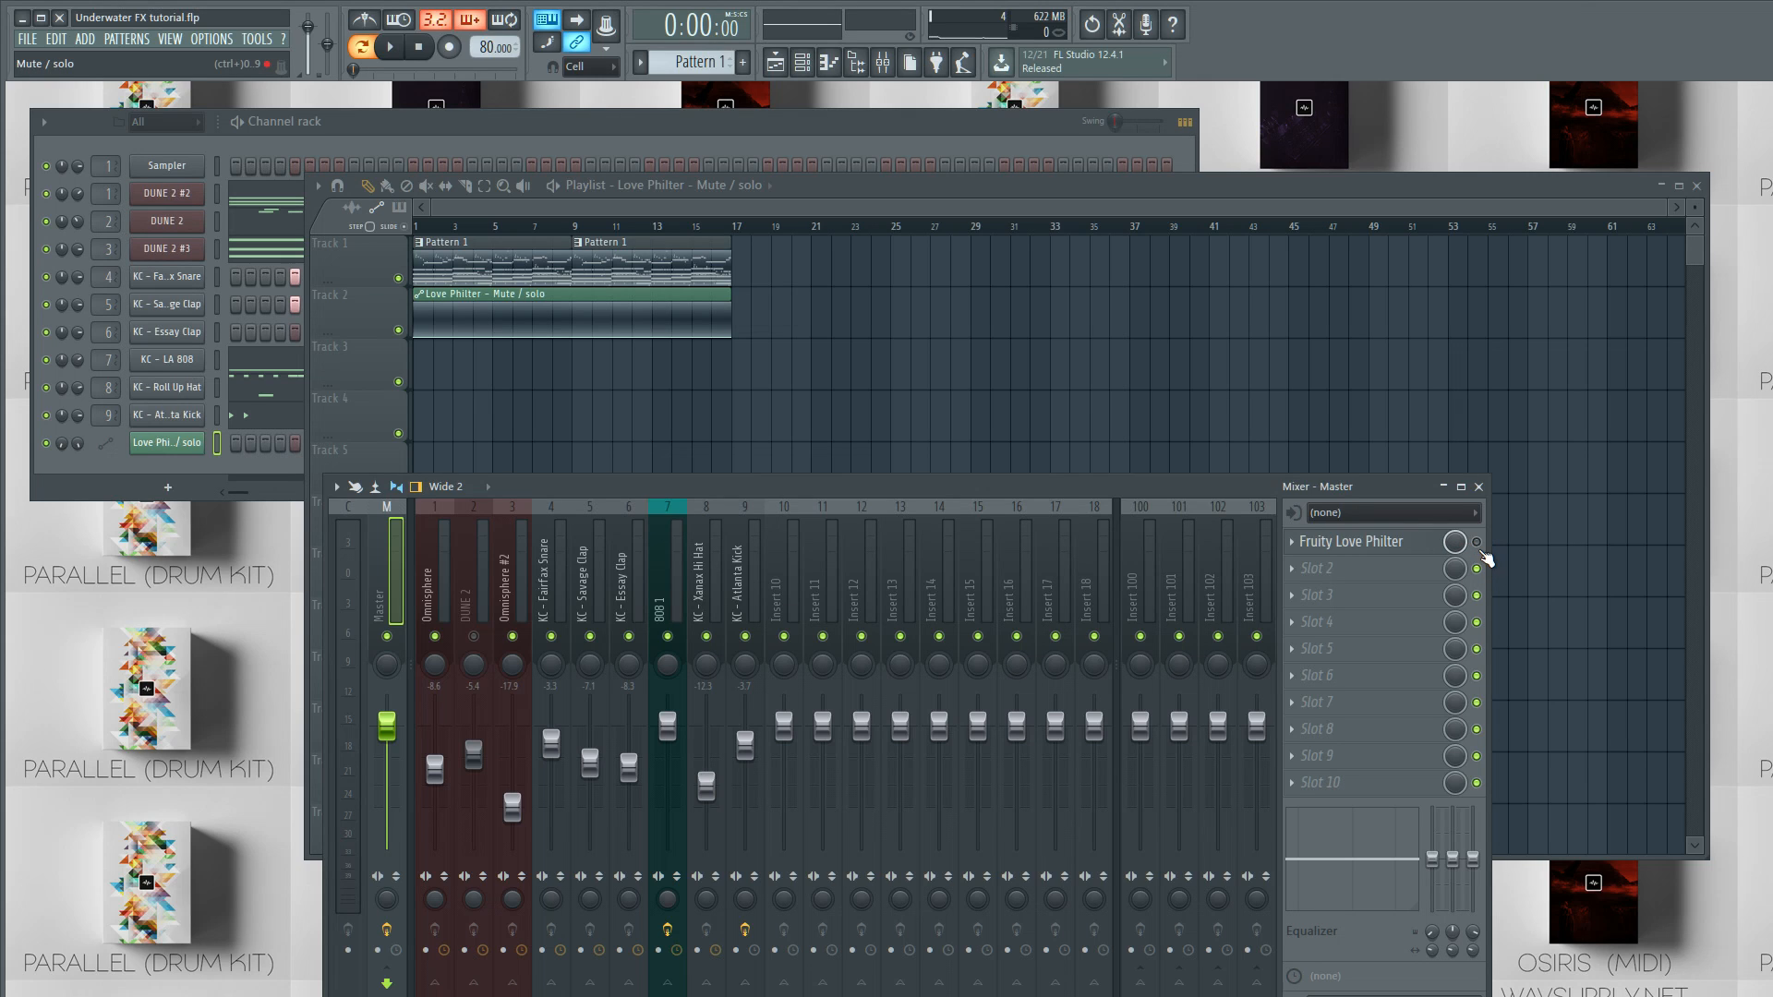
left_click(1476, 543)
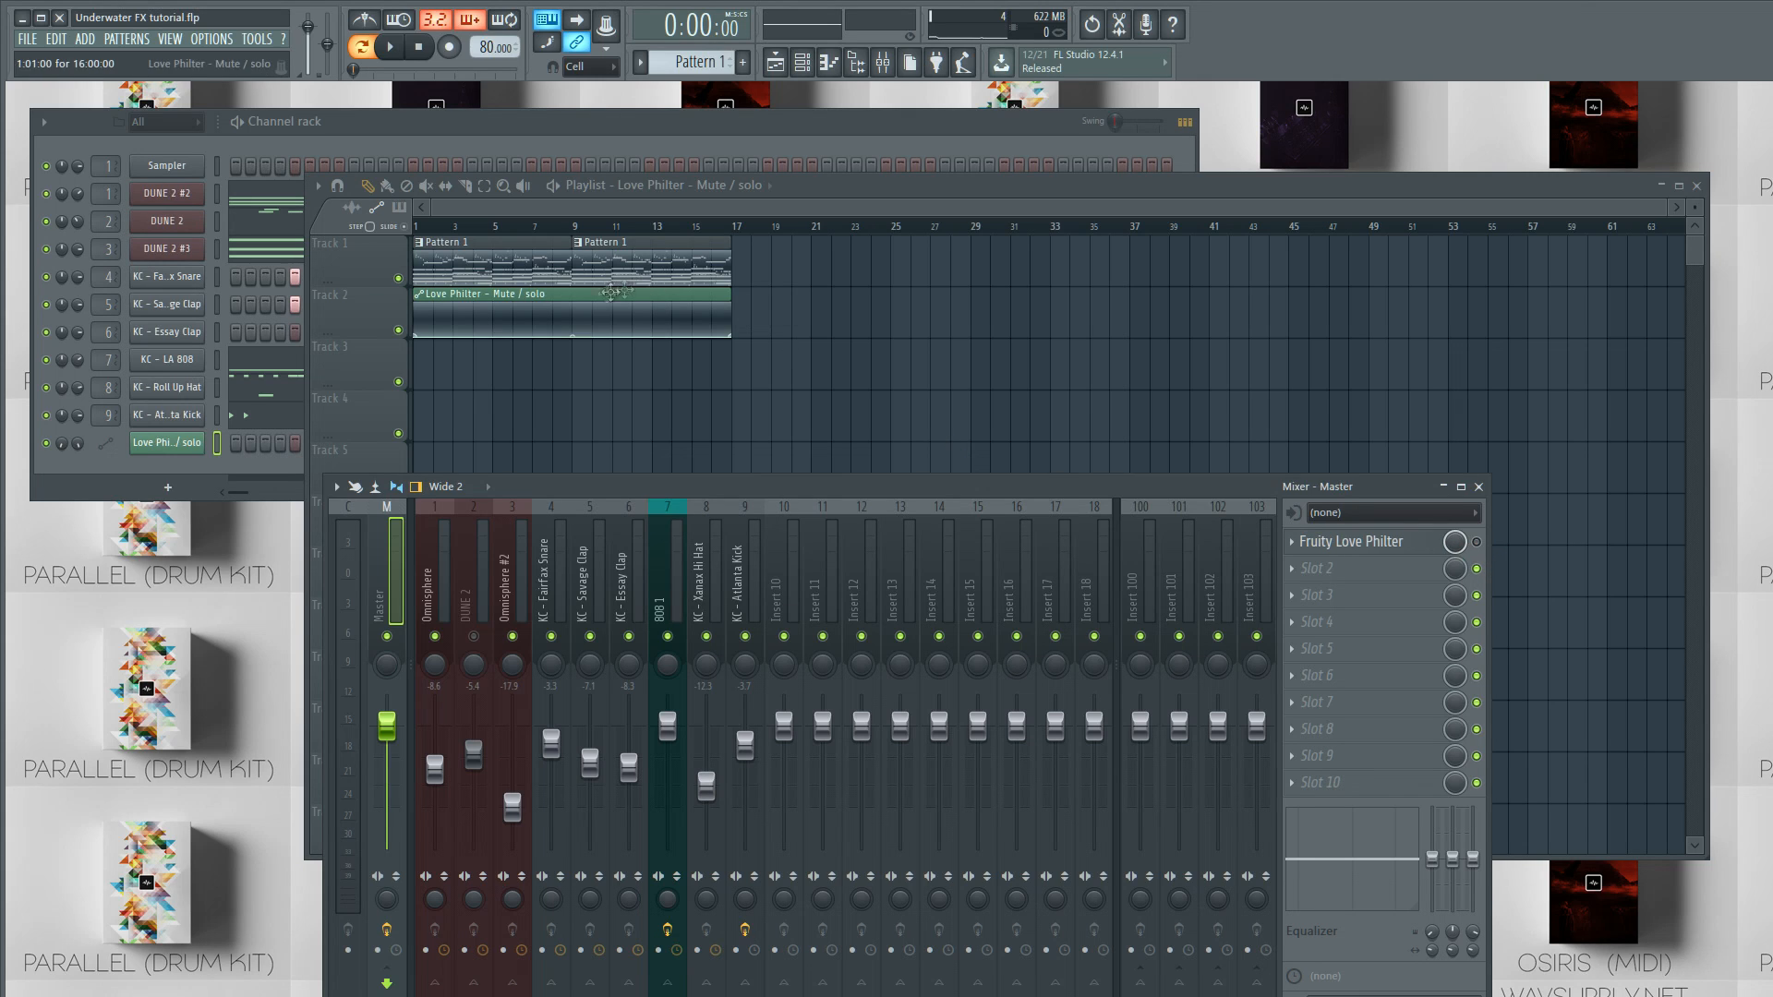
Step: Shape the Mute / solo automation on Track 2 to hold the maximum value up to bar 17 and drop to 0% there
left_click_drag(851, 194, 933, 317)
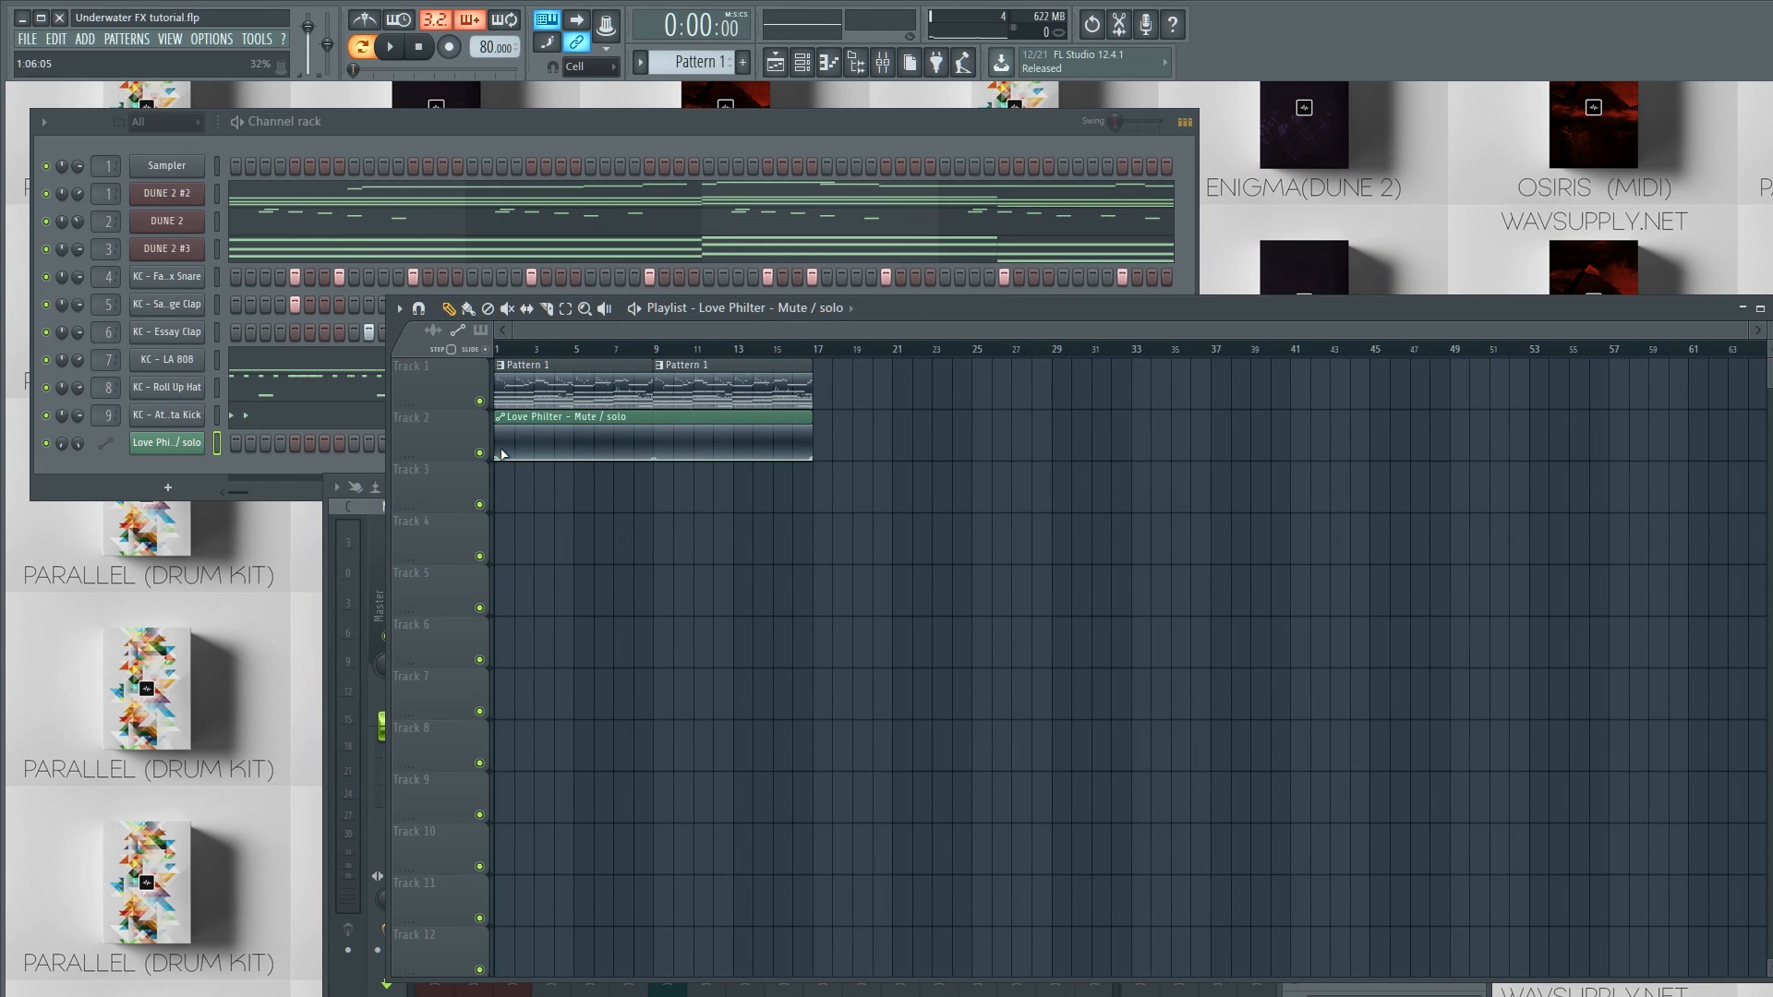
right_click(552, 461)
left_click_drag(540, 459, 530, 411)
key("ctrl+z")
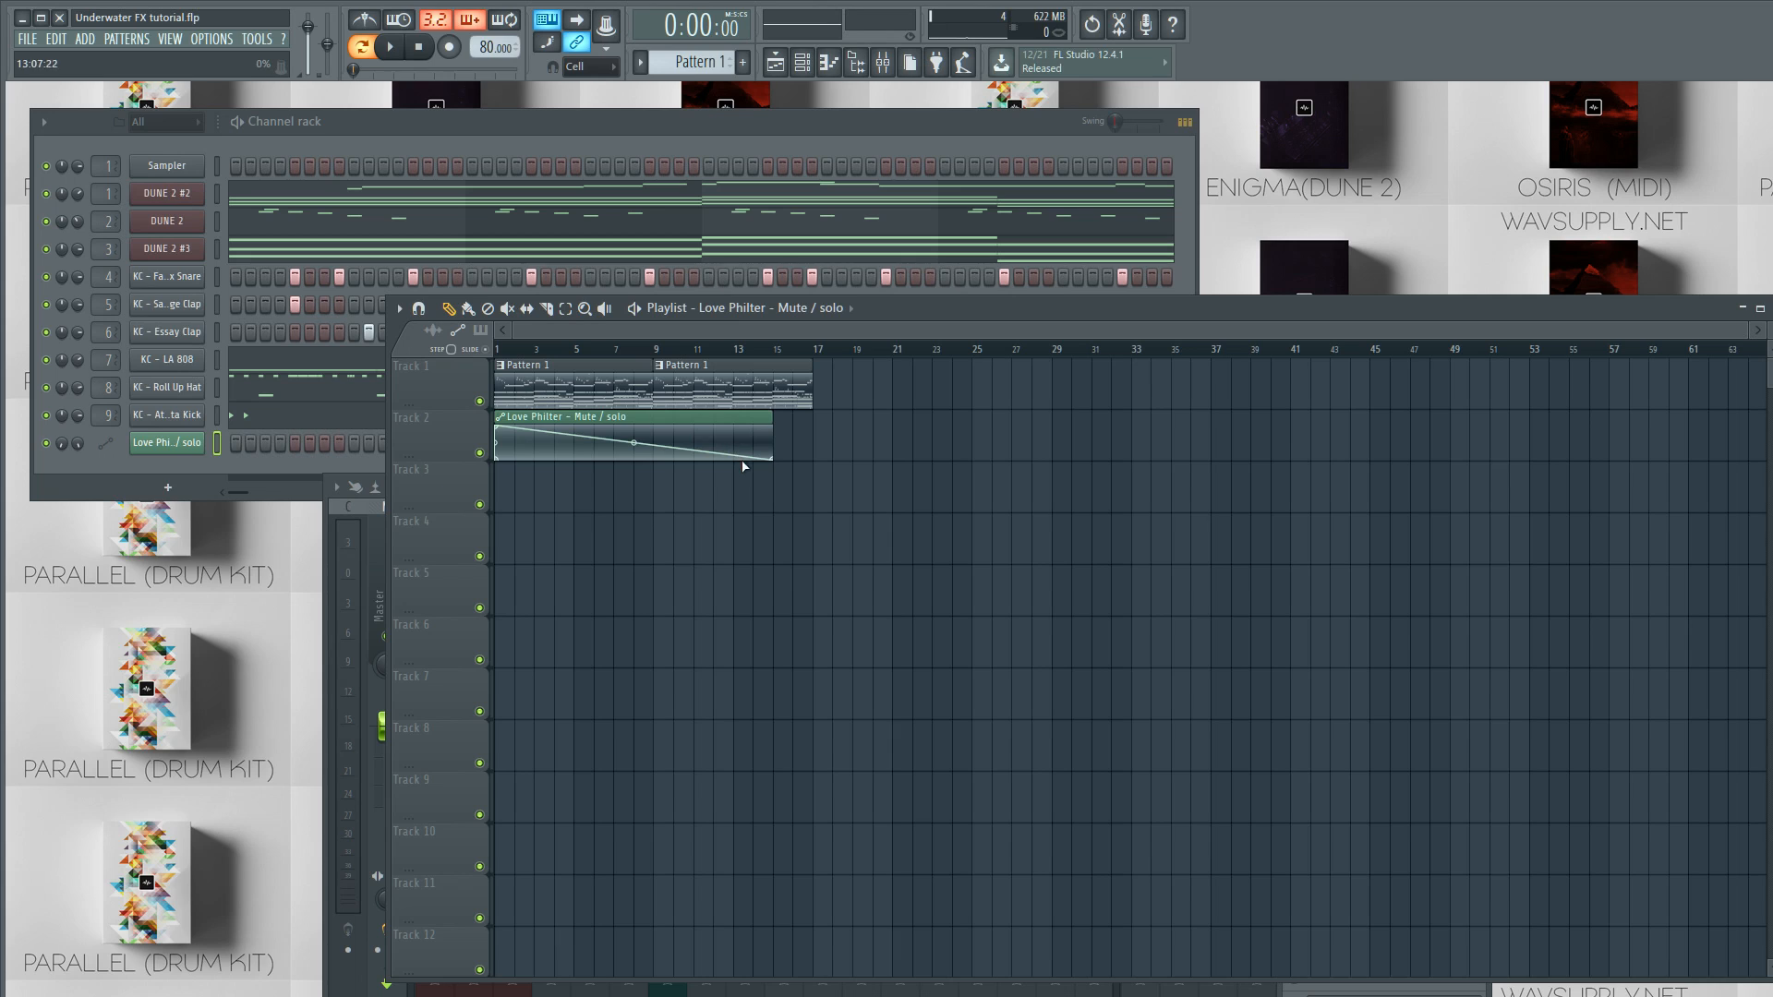
left_click_drag(742, 452, 812, 461)
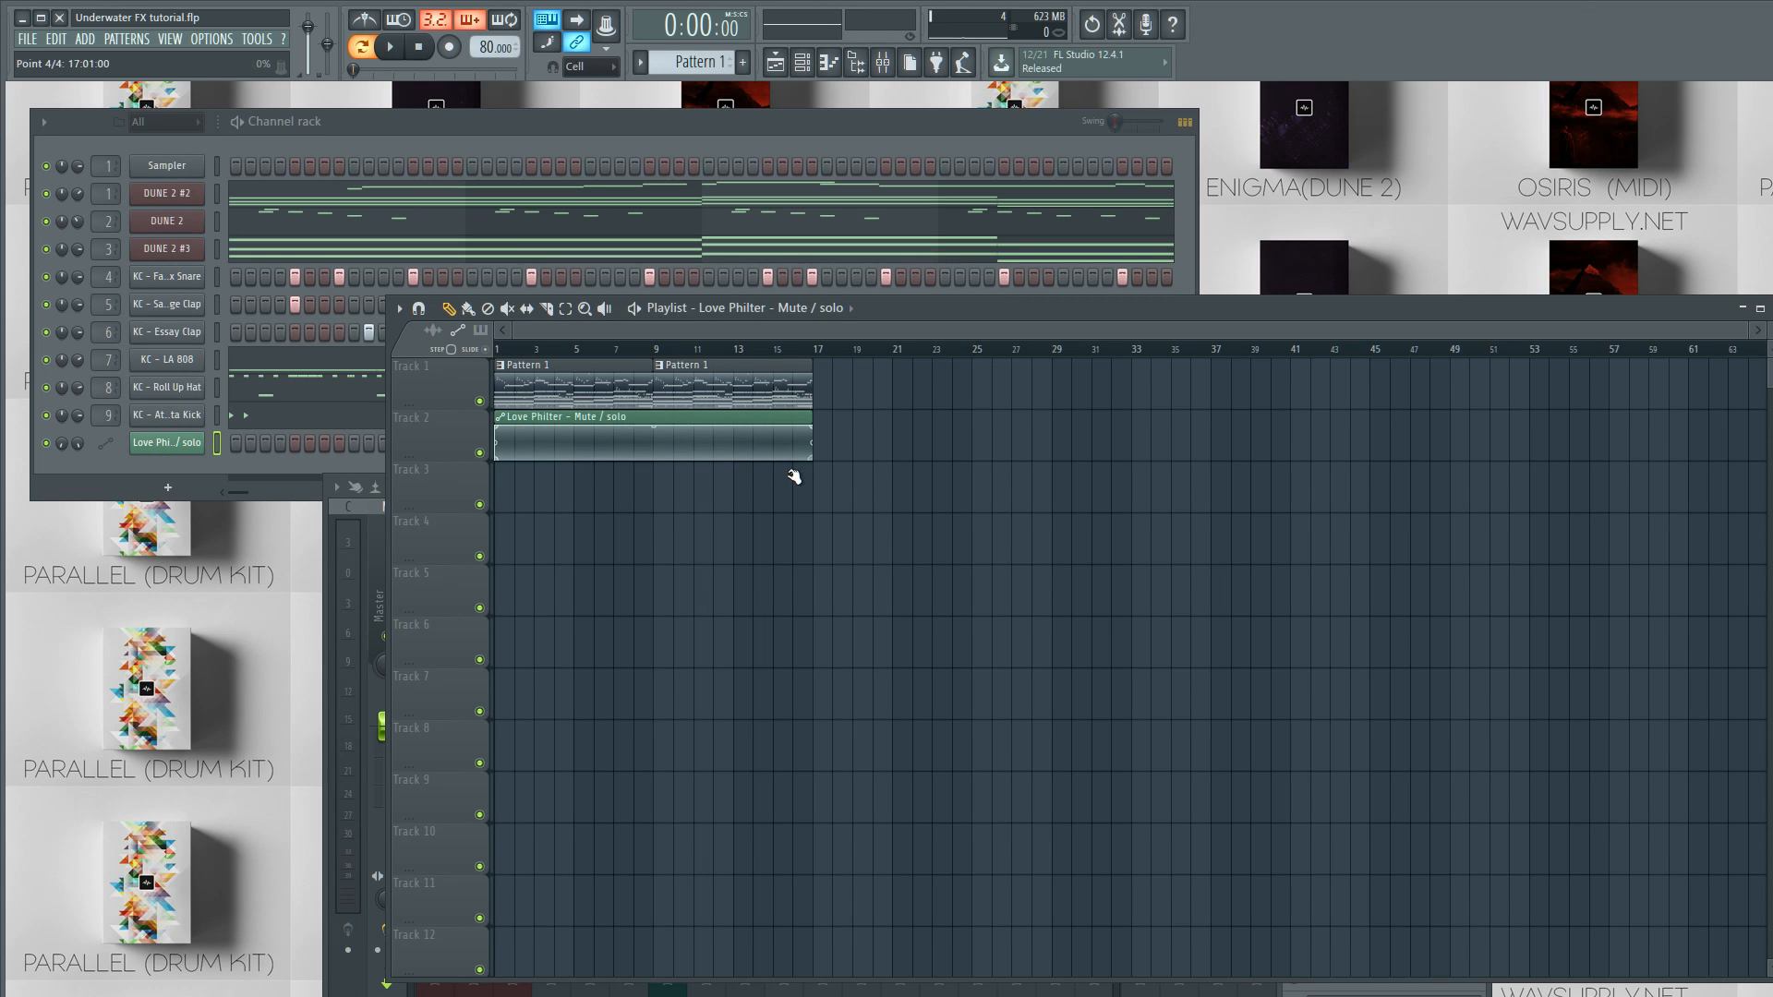
key("ctrl+z")
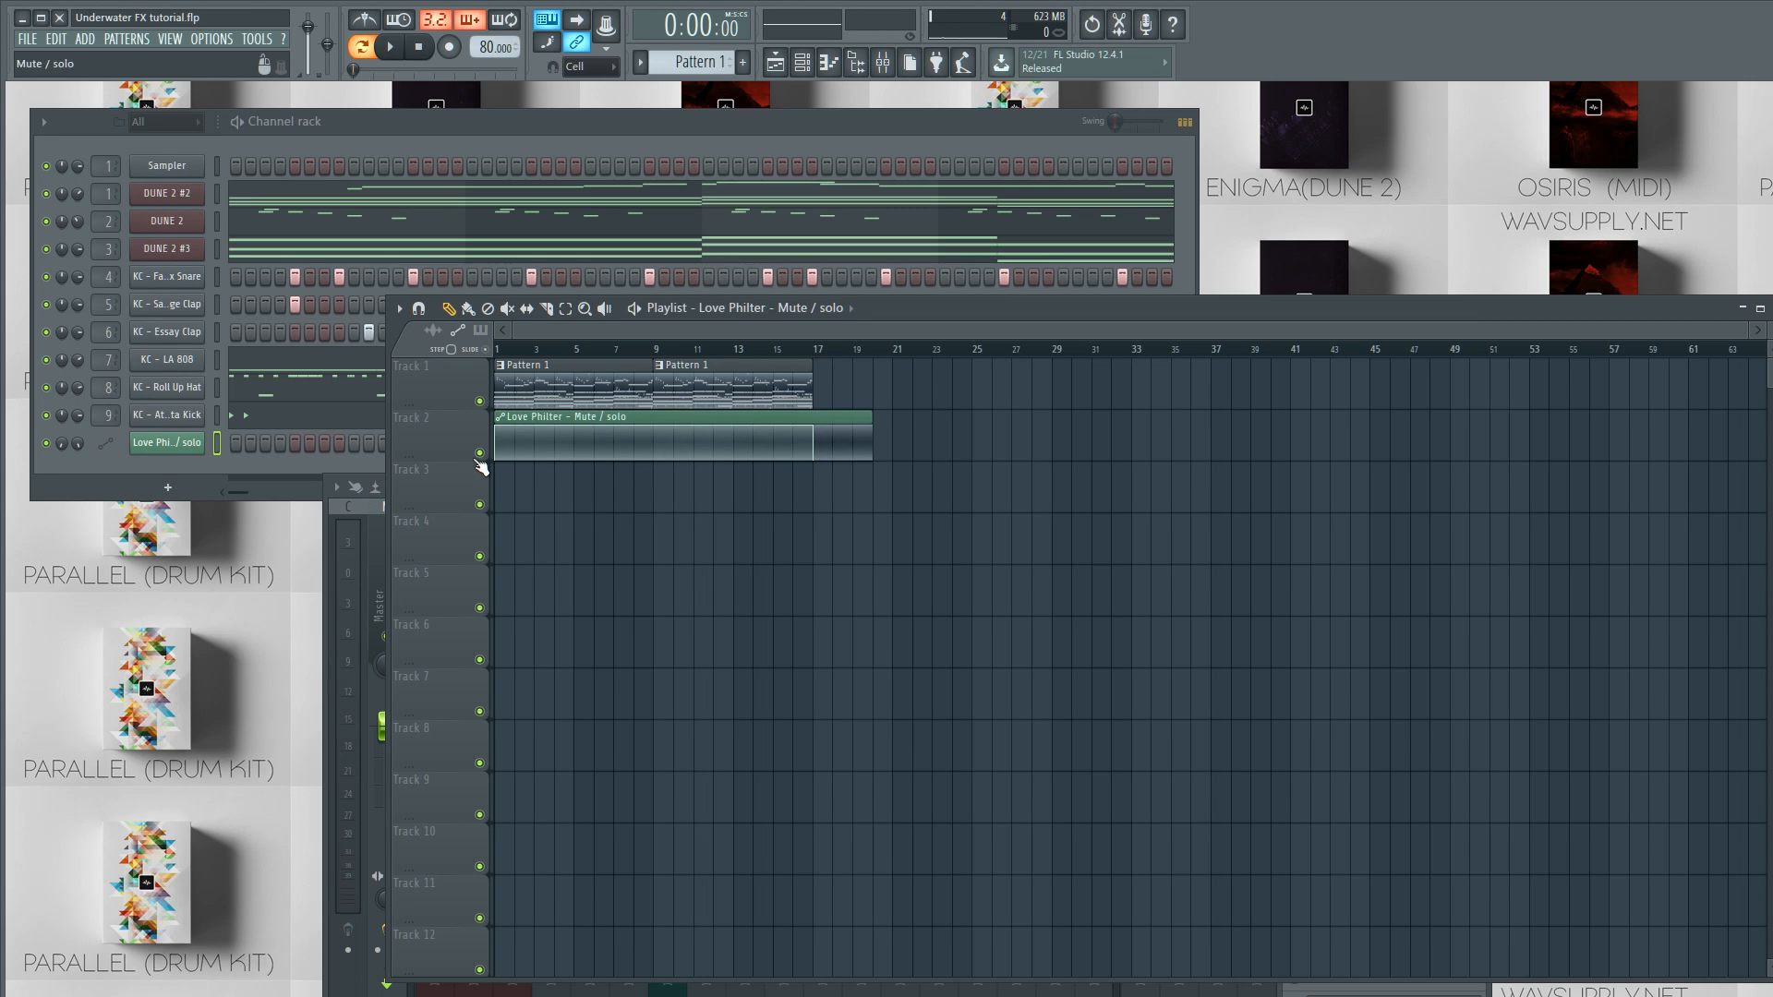
Step: Move the automation clip to bar 5, shift its closing drop to bar 9, and shorten the clip to end about bar 10
left_click_drag(522, 439, 601, 440)
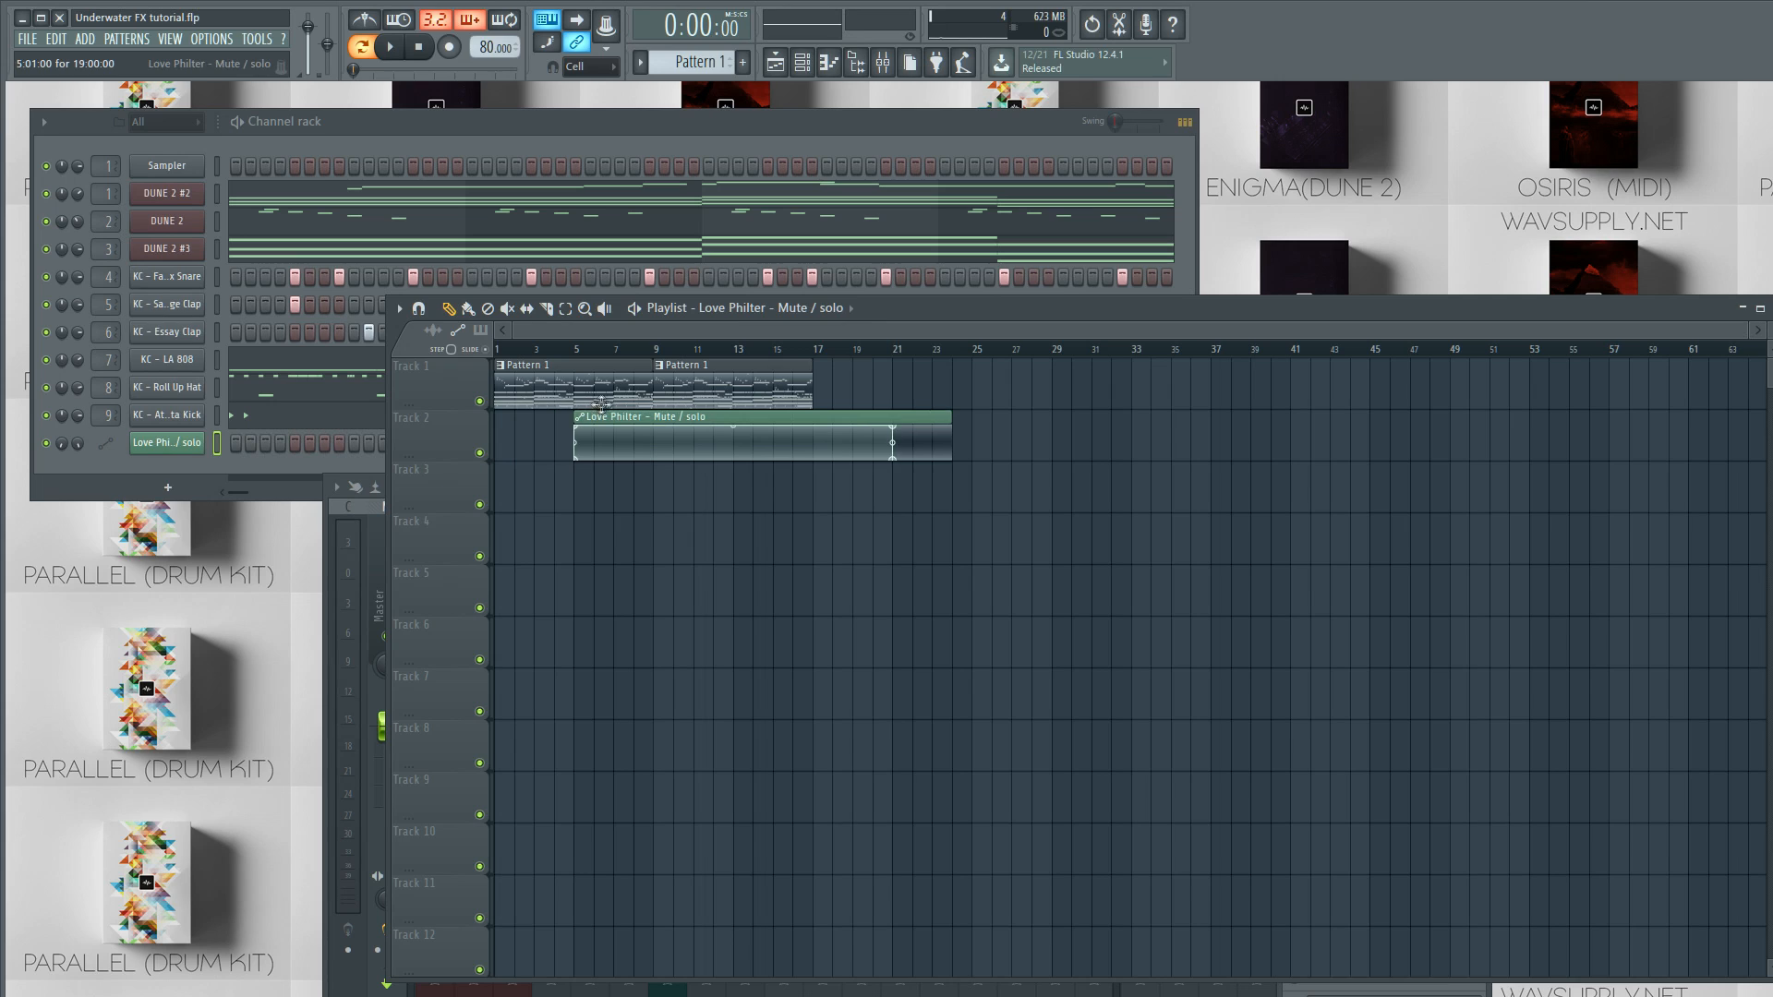
left_click_drag(894, 422, 657, 418)
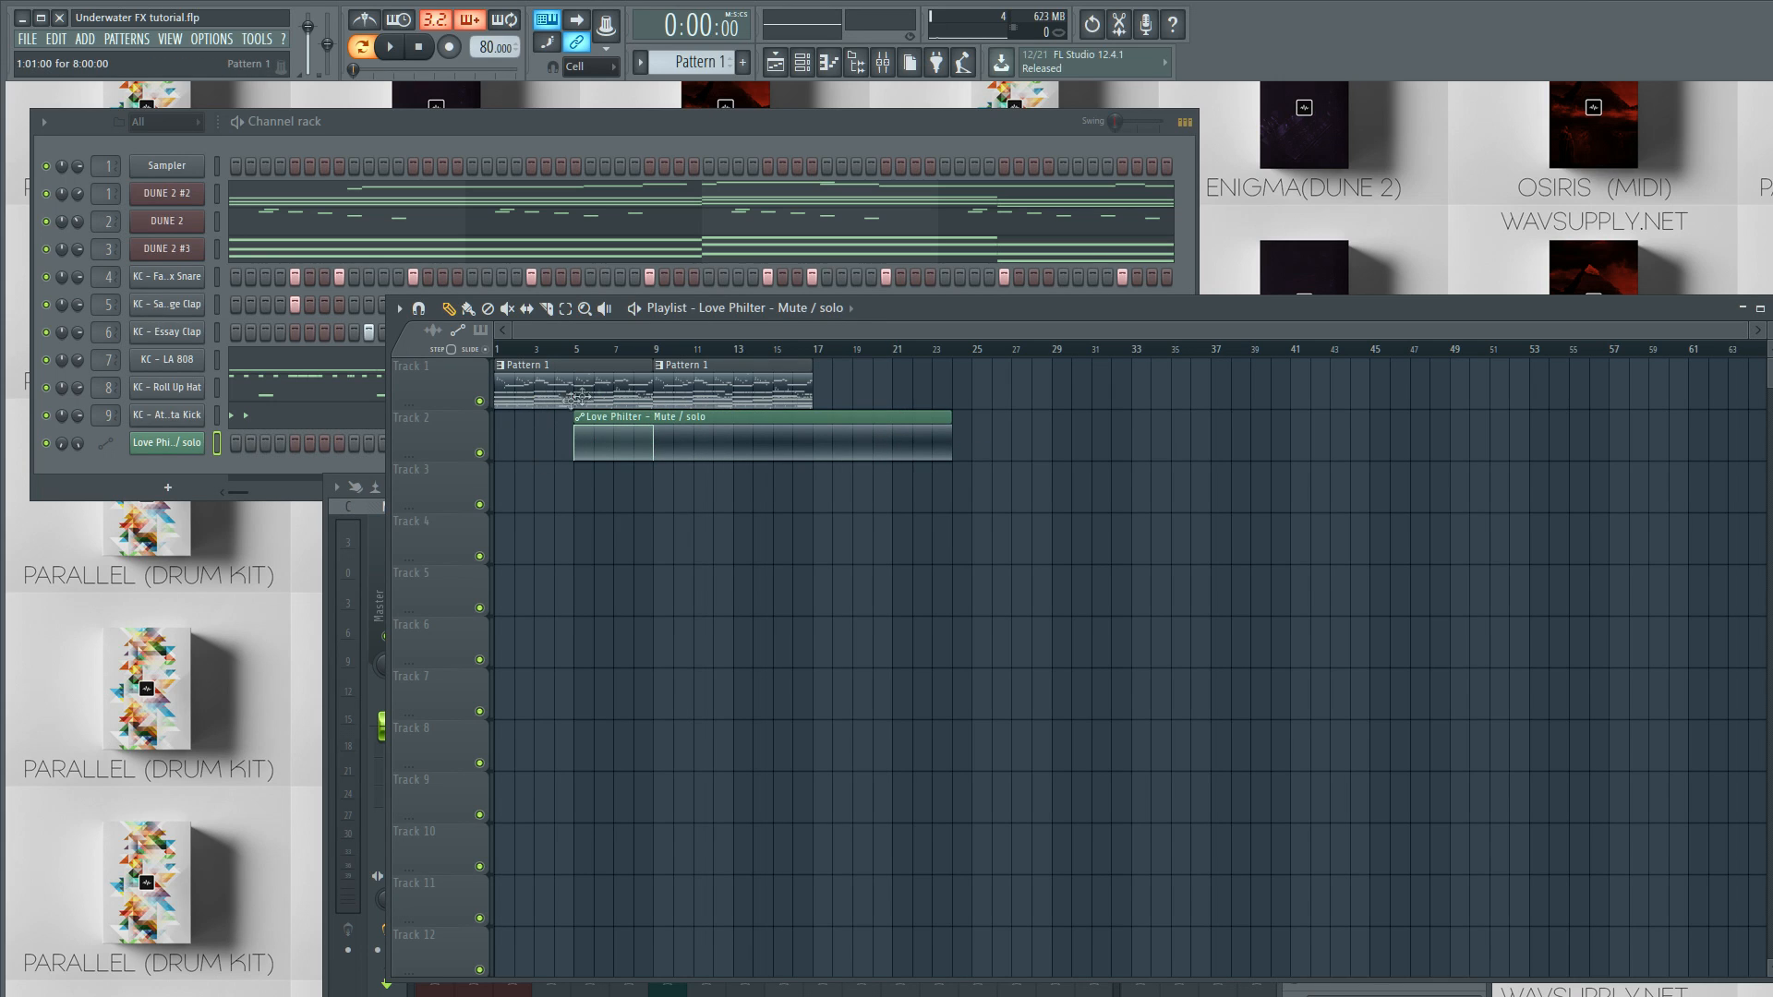
left_click_drag(949, 420, 673, 425)
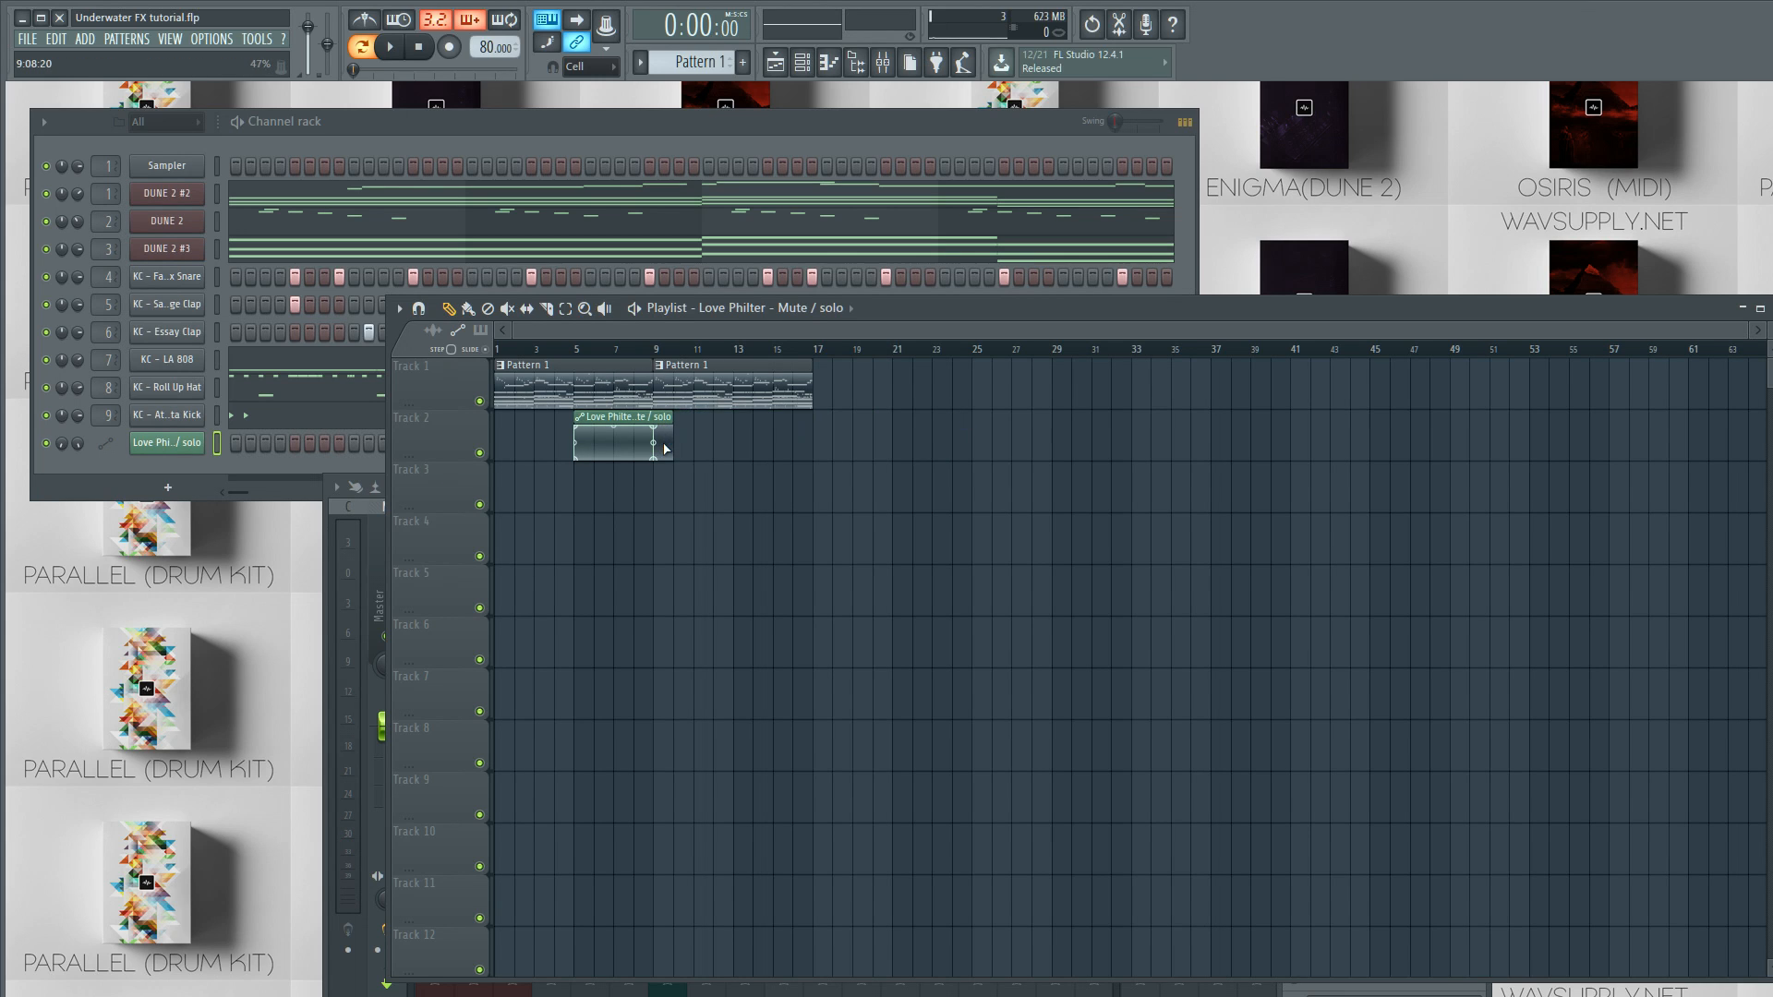
left_click_drag(670, 417, 654, 416)
left_click_drag(652, 421, 674, 421)
Step: Bring the mixer back into view and switch off the Love Philter slot on the Master
left_click(374, 540)
key("F9")
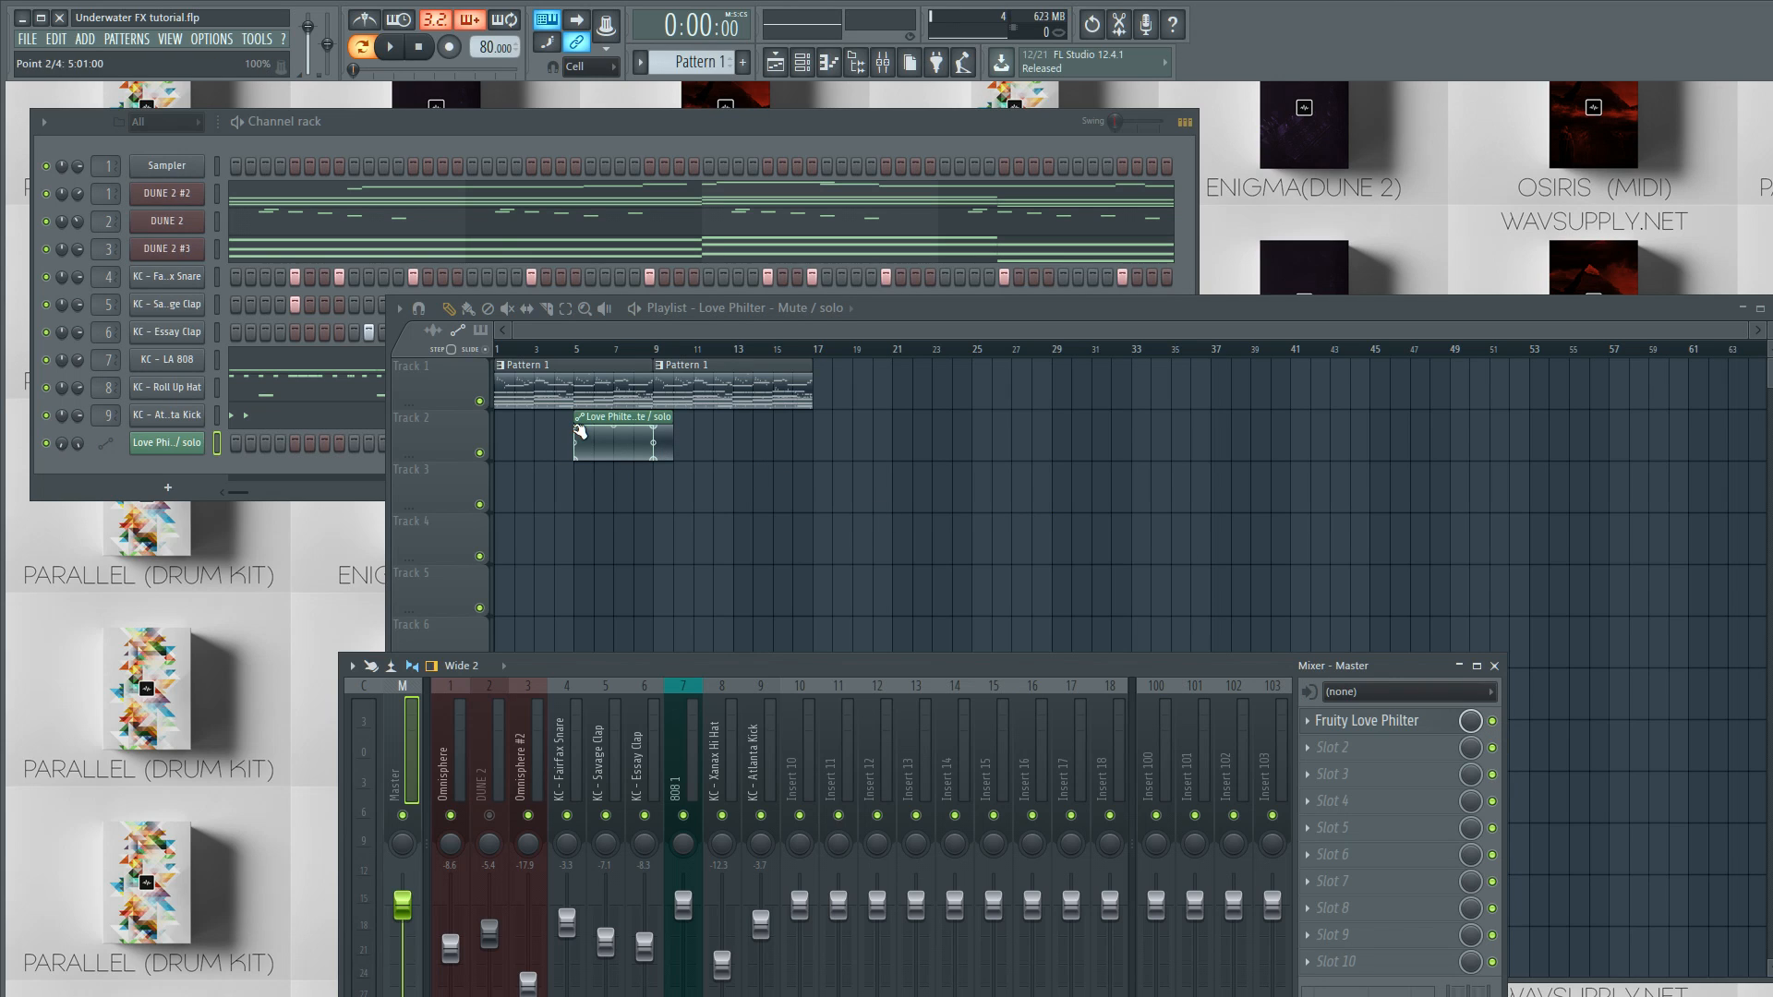
left_click(1494, 722)
Step: Switch playback to song mode, play the arrangement from the start past the automated filter section, and stop
left_click(362, 46)
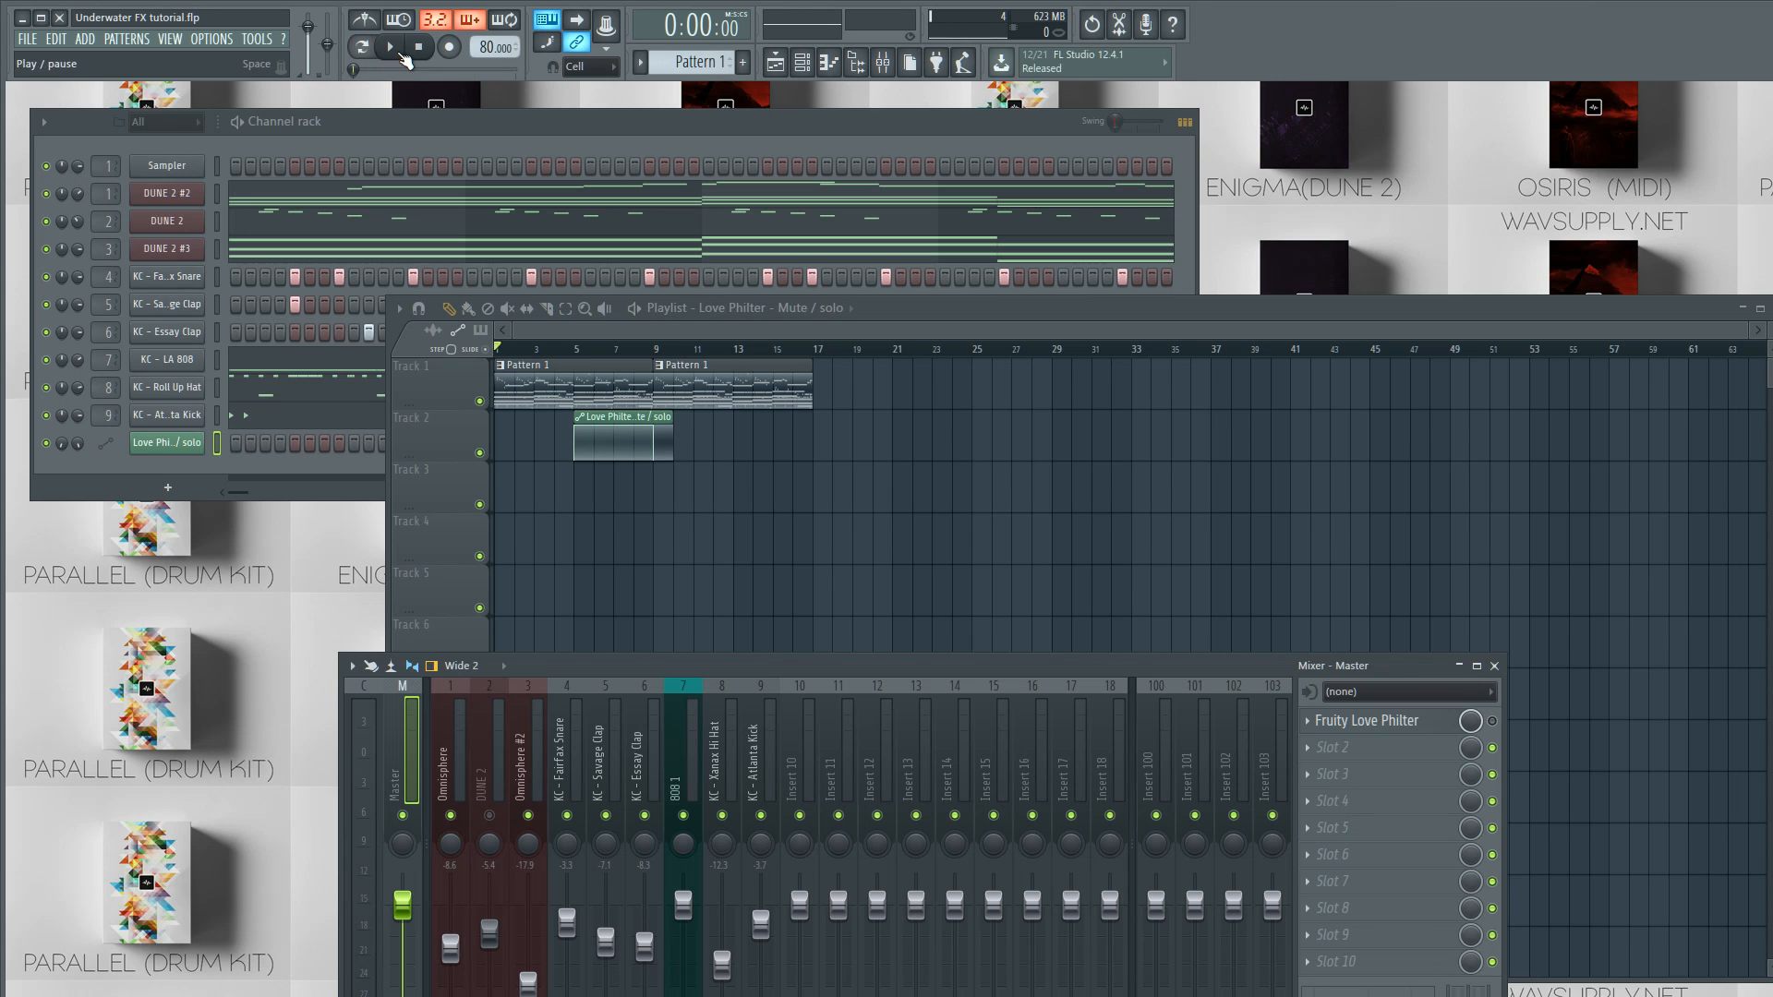
left_click(399, 55)
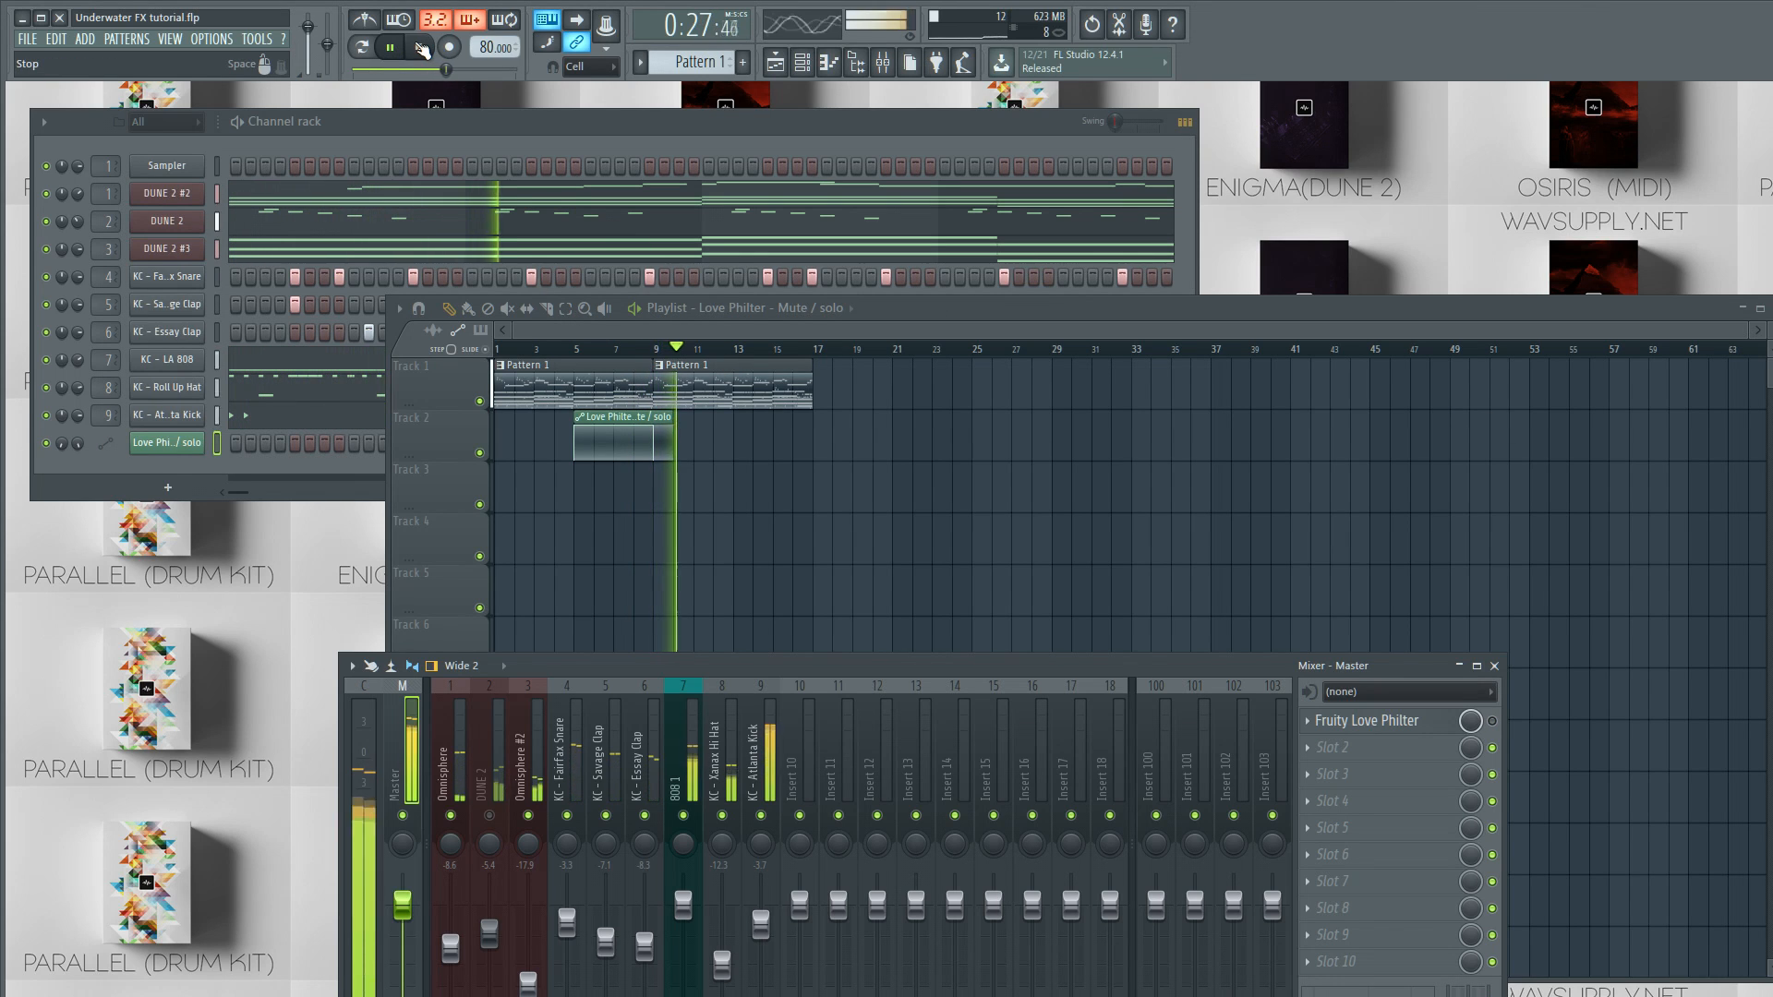
left_click(422, 49)
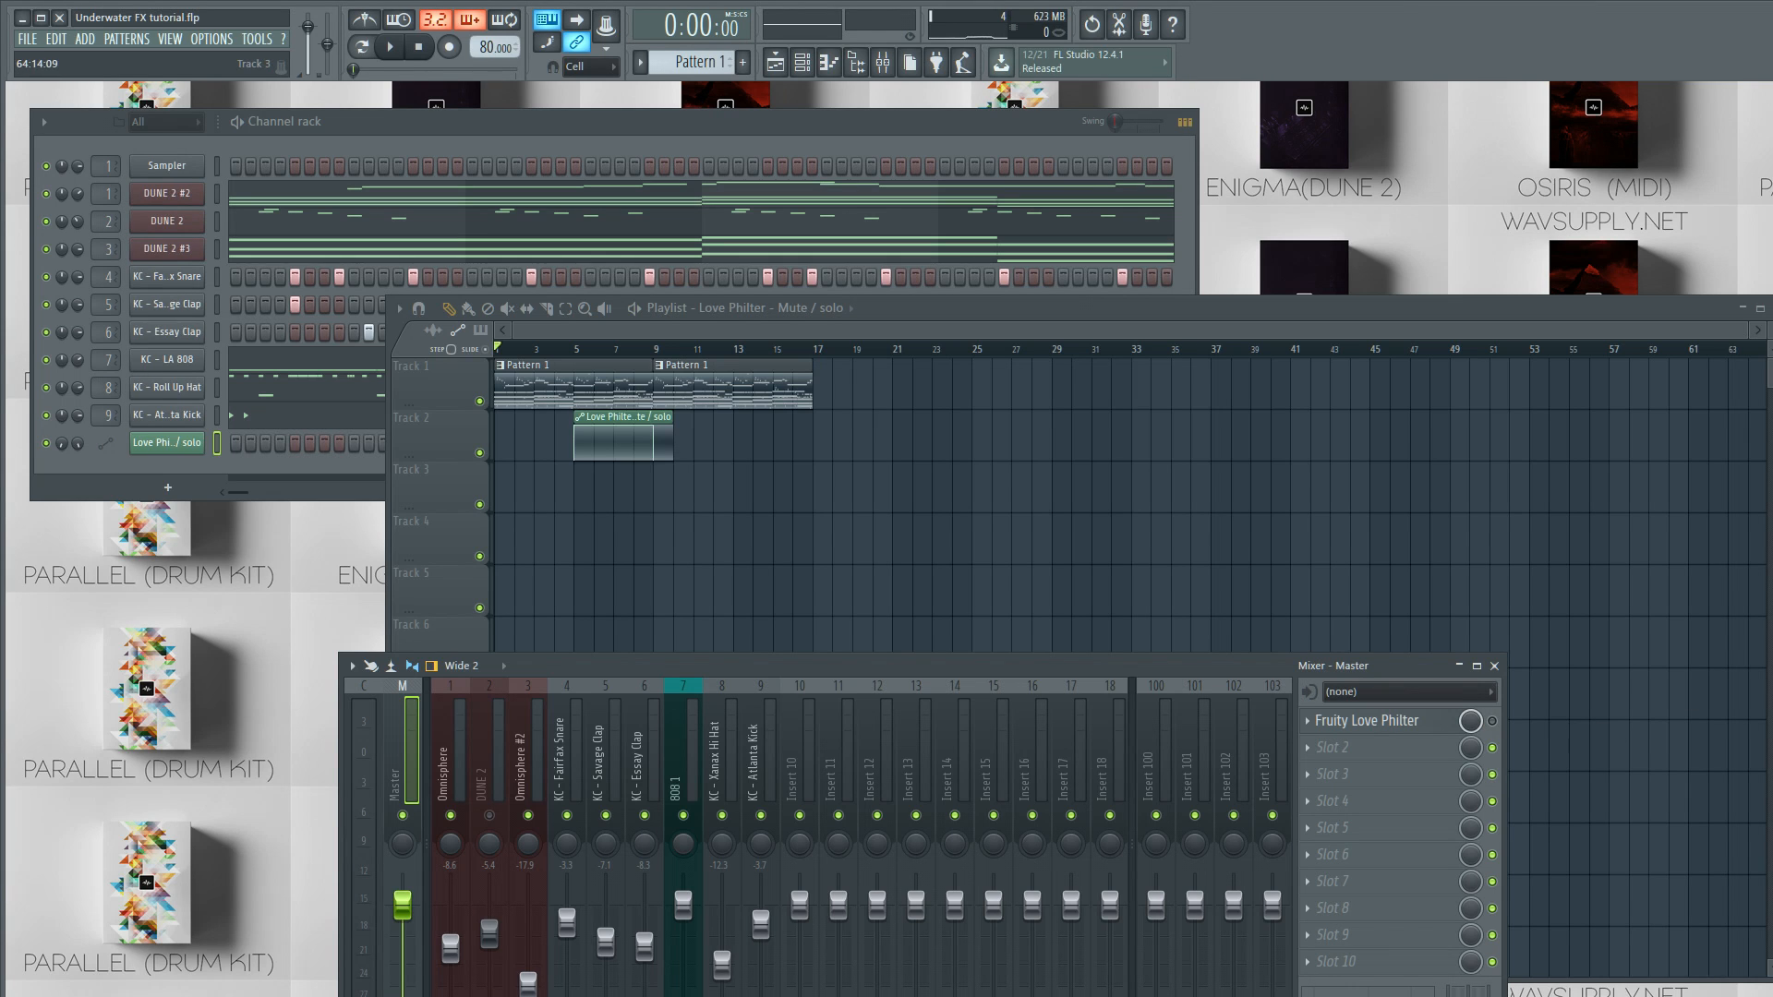
Step: Close the playlist and mixer windows
left_click(1771, 308)
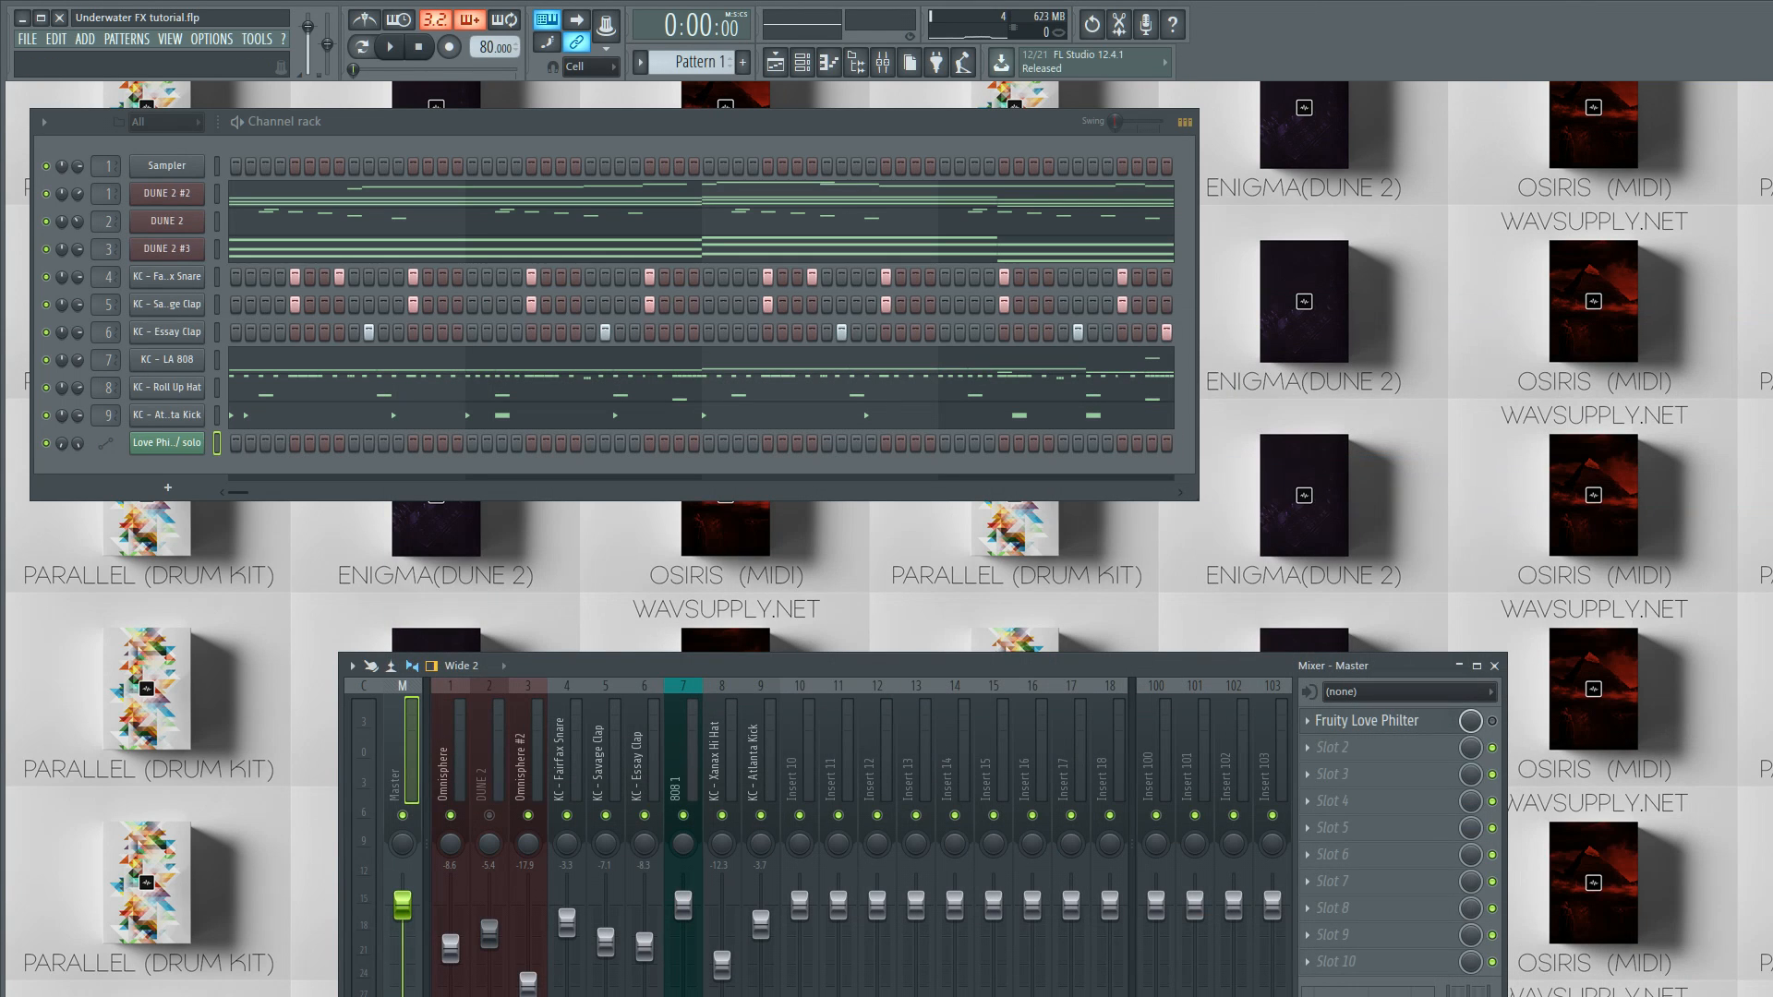
left_click(1495, 666)
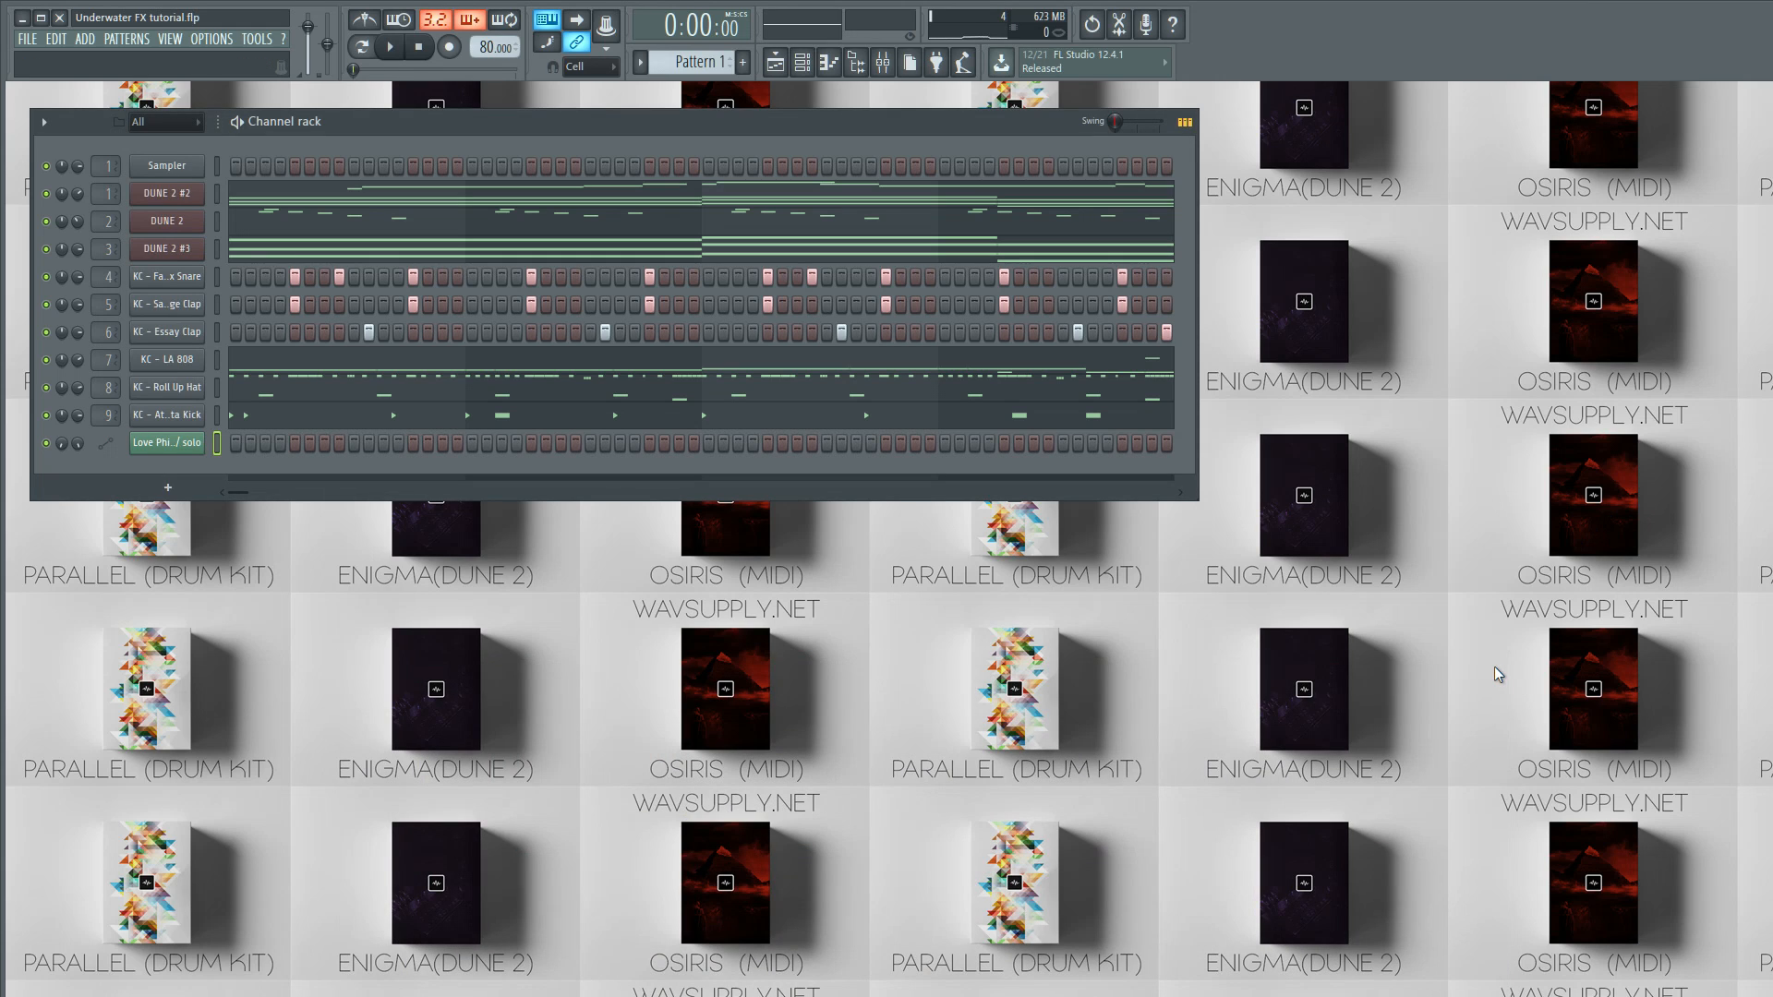